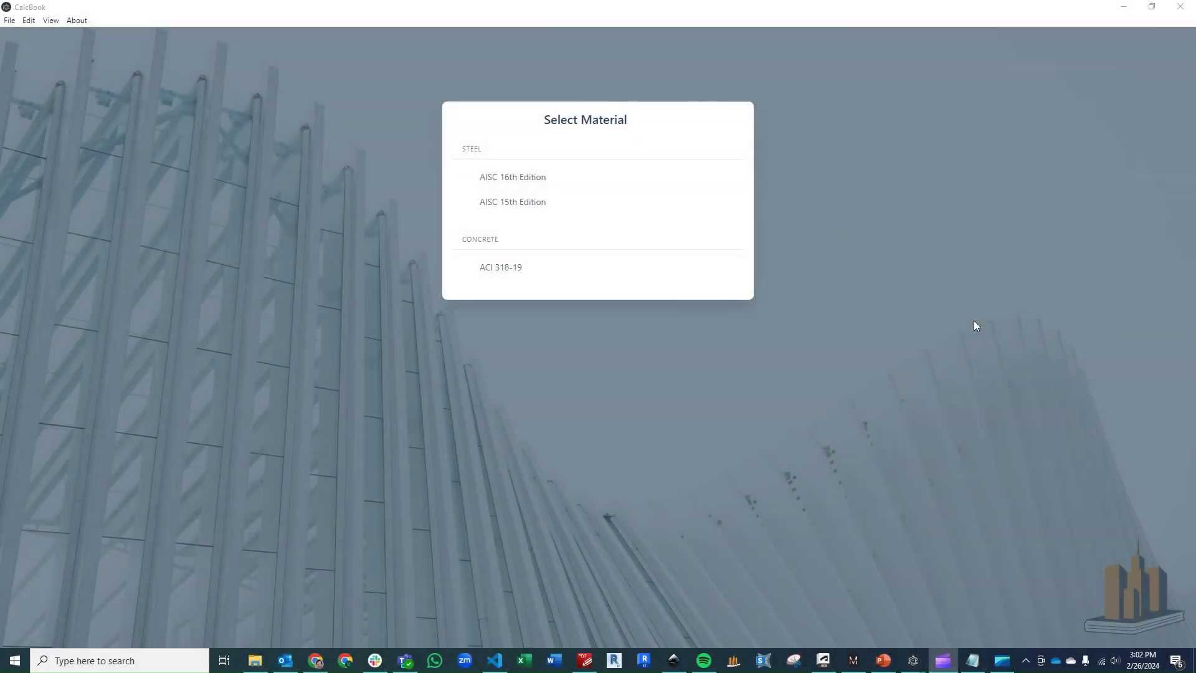
- Create a standalone ACI 318-19 Pole Foundation Design calculation
left_click(630, 275)
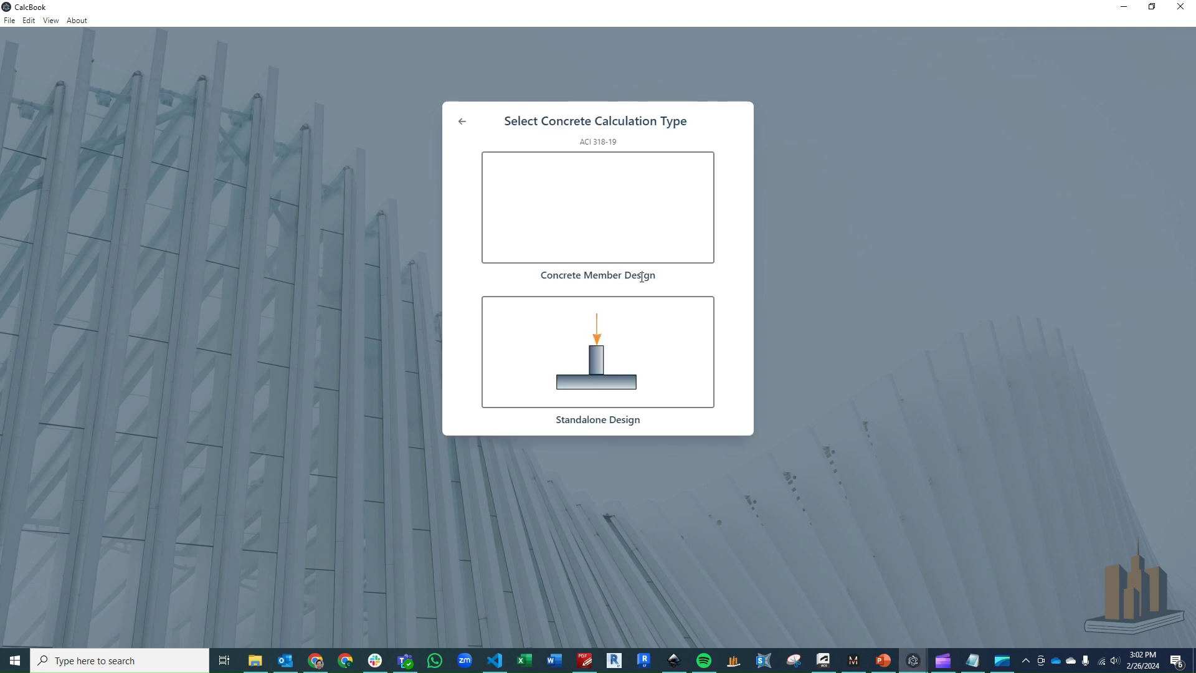
left_click(630, 357)
left_click(824, 237)
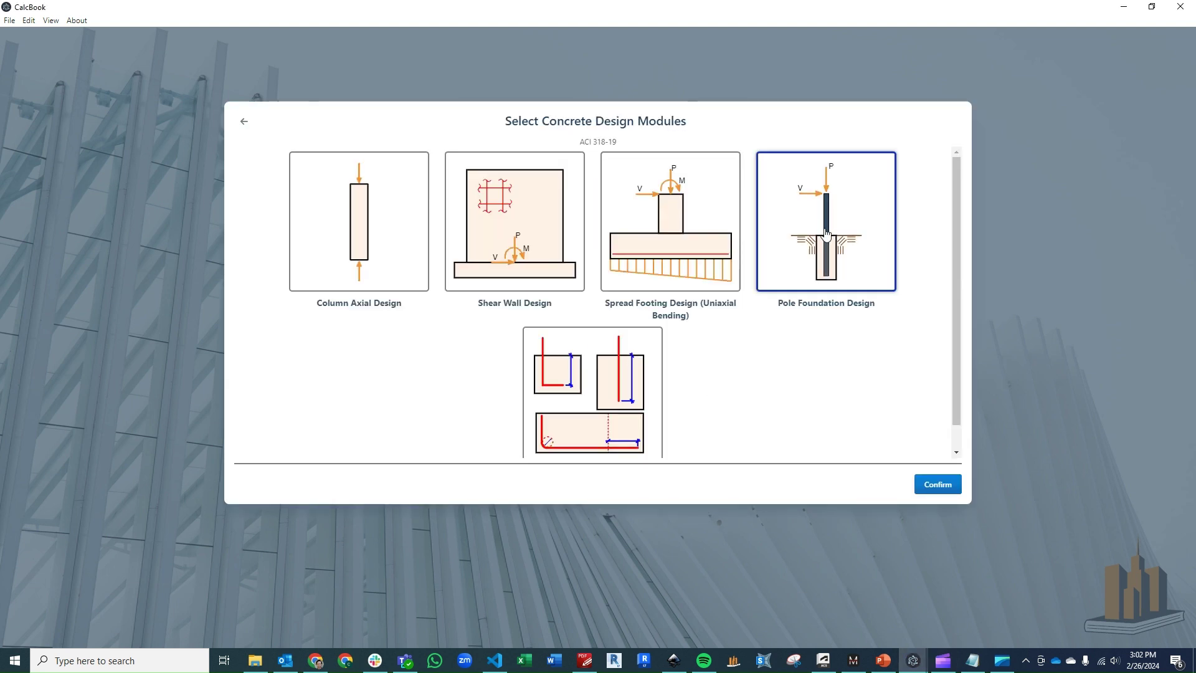
left_click(942, 485)
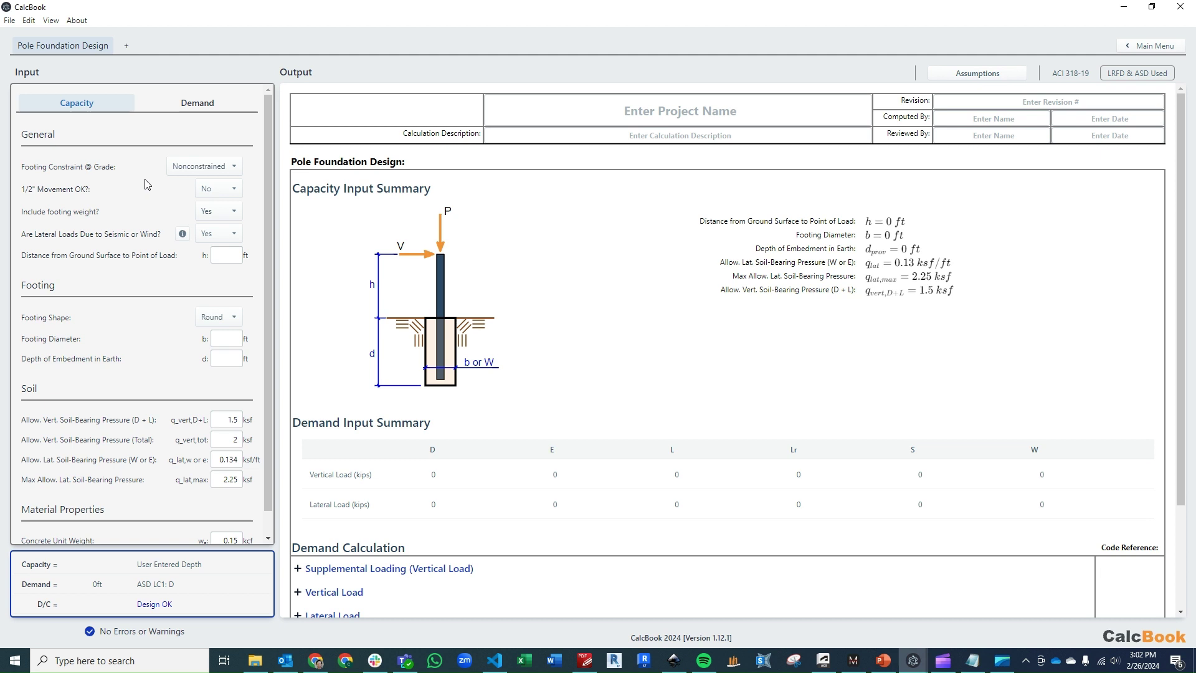
- Set Footing Constraint @ Grade to Constrained and Lateral Loads Due to Seismic or Wind to No
left_click(231, 169)
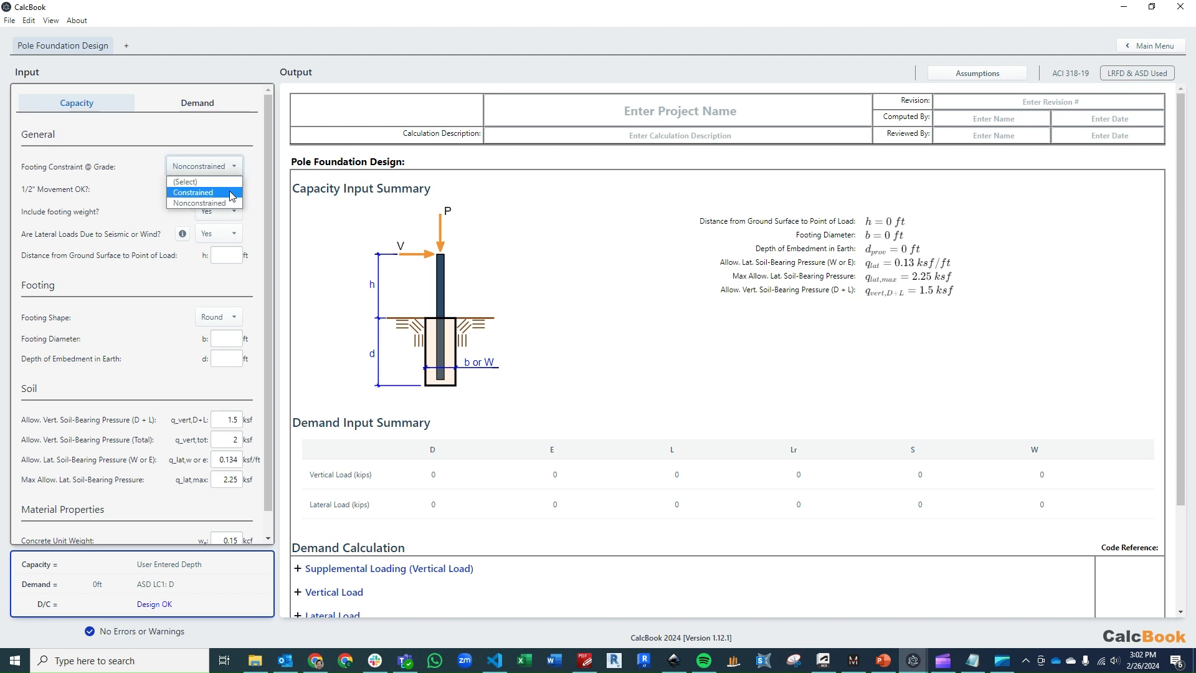
left_click(196, 192)
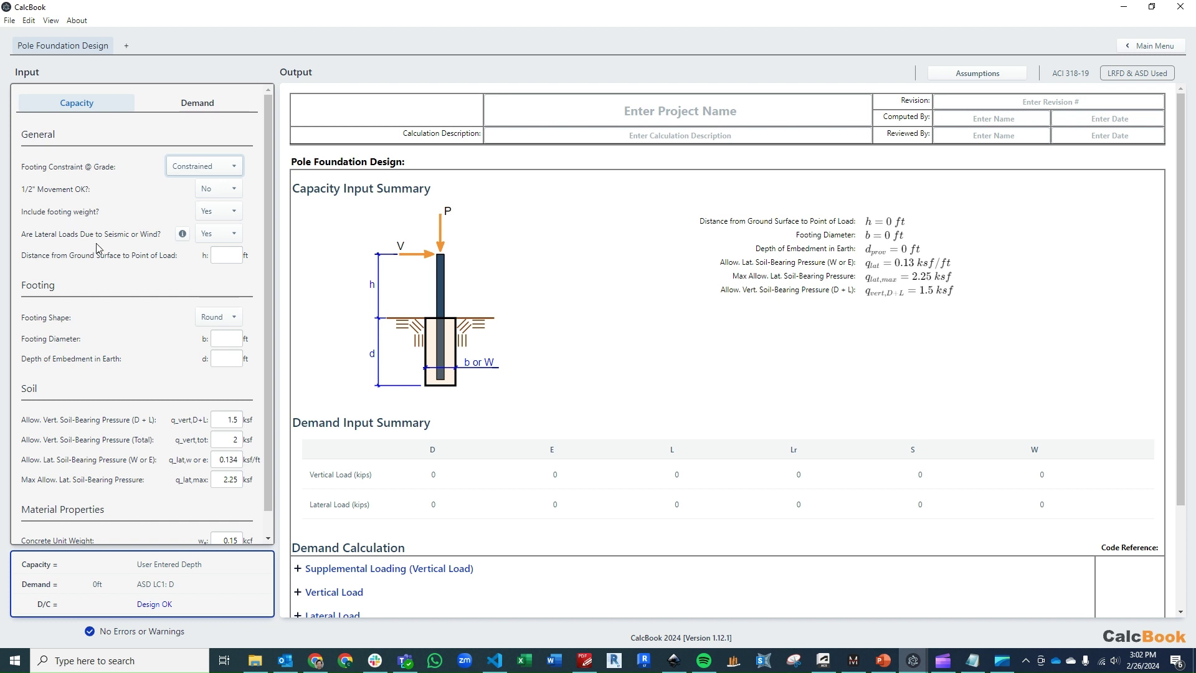
left_click(181, 240)
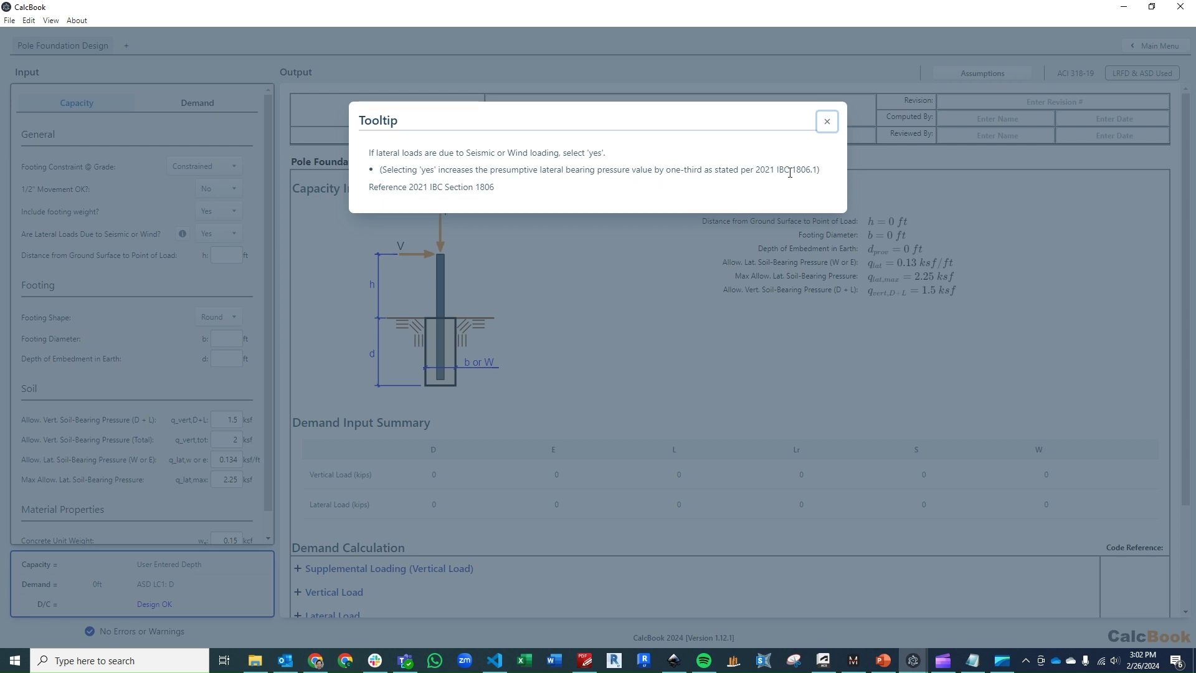
left_click(721, 246)
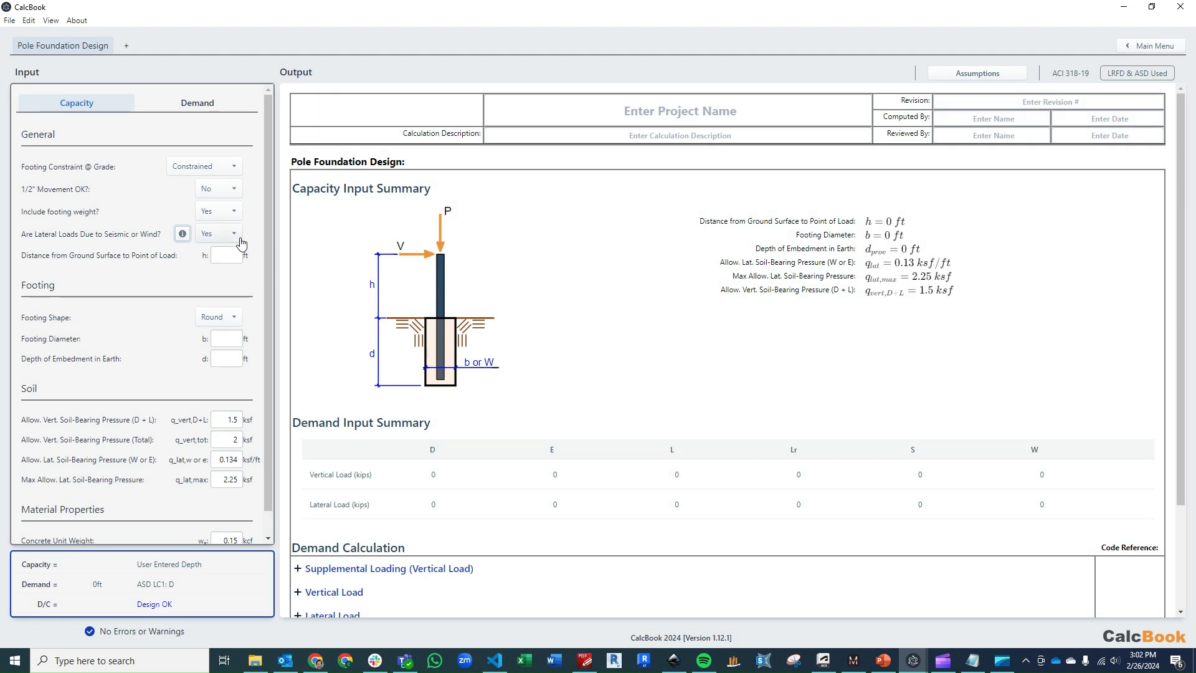
left_click(241, 242)
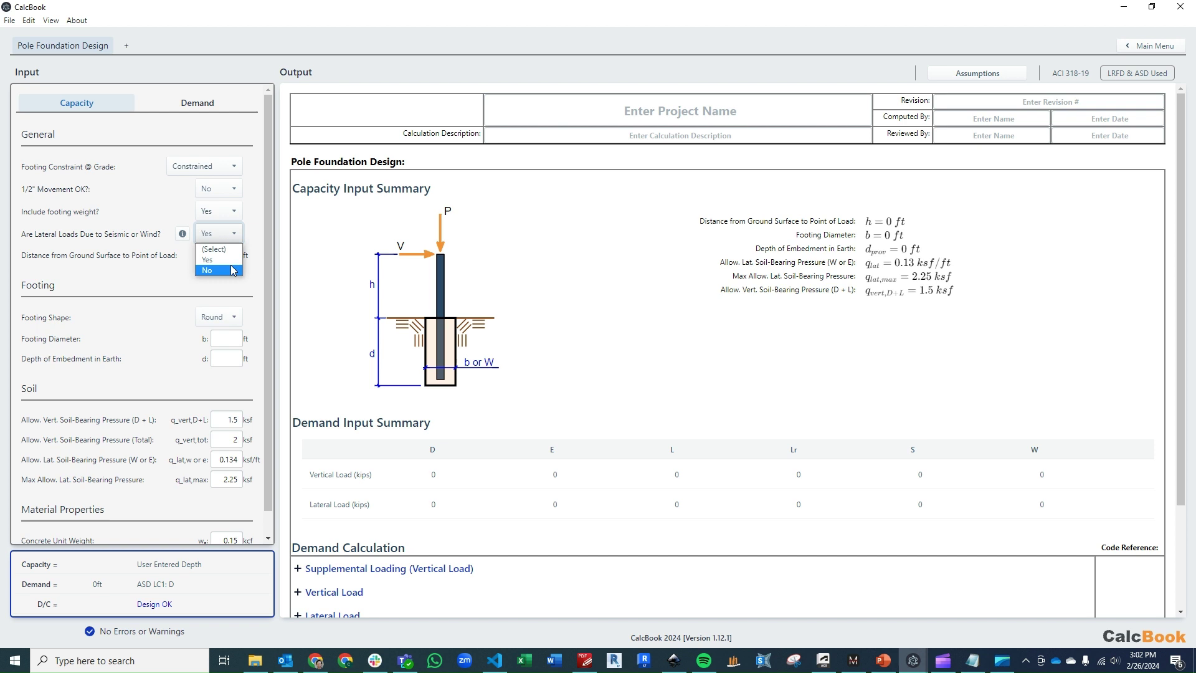
left_click(232, 269)
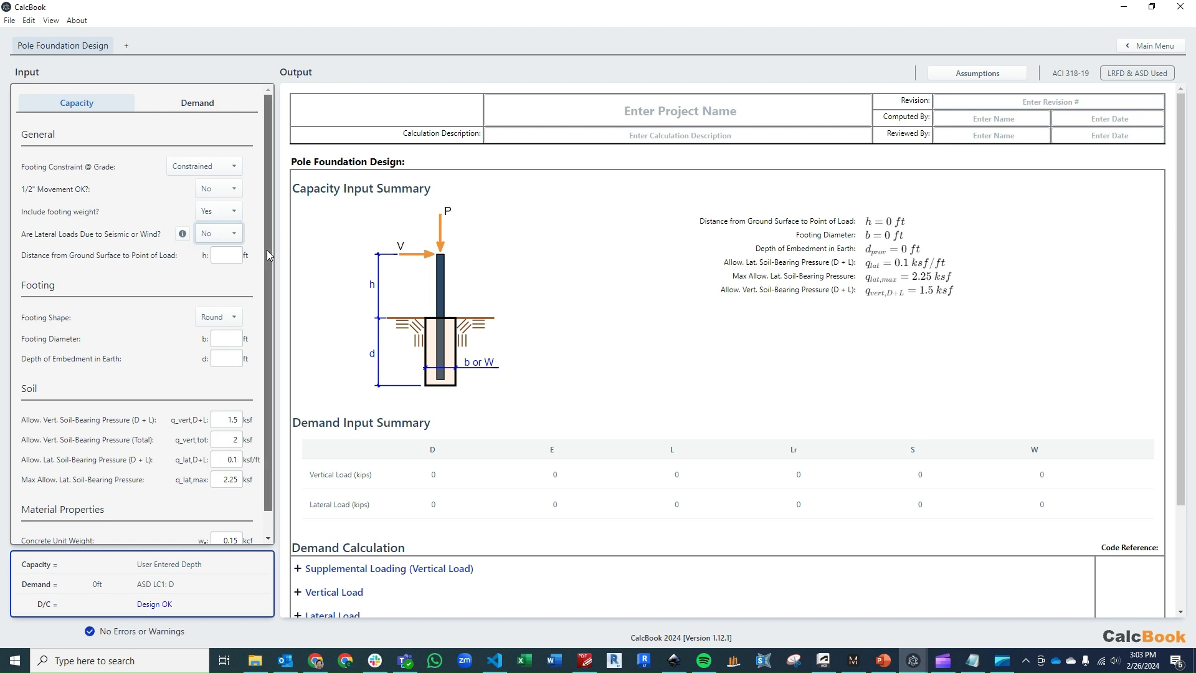
- Set the load height h to 2.25 ft
left_click_drag(266, 249, 271, 258)
left_click(227, 246)
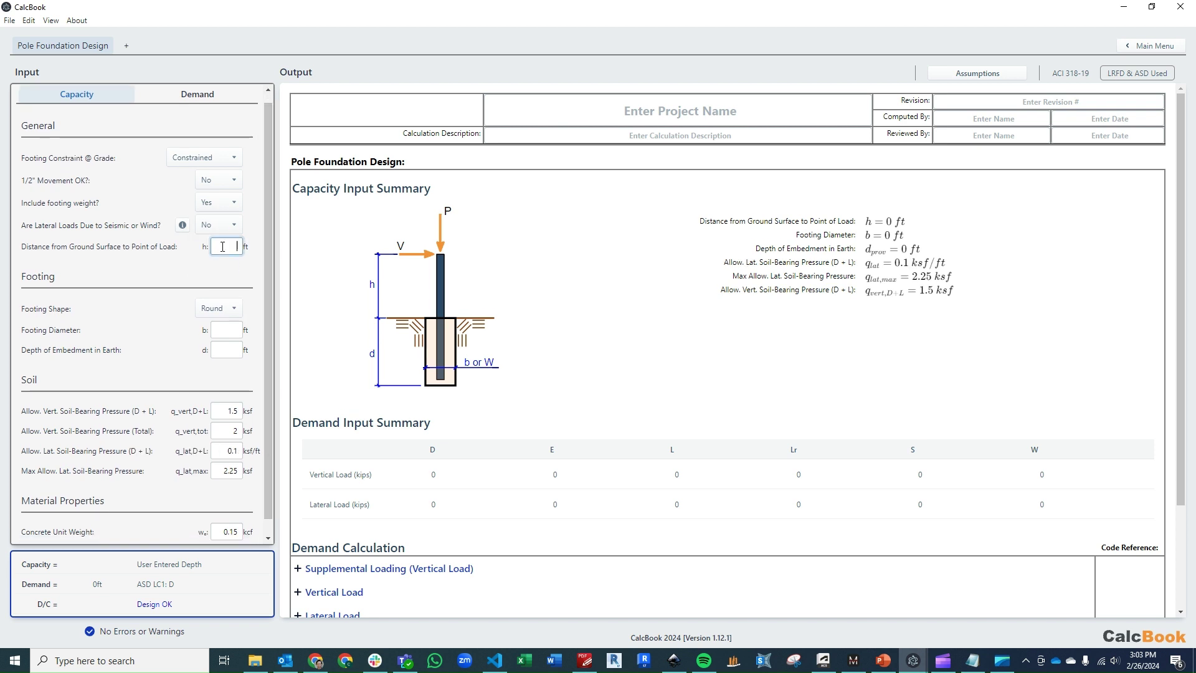
left_click(246, 274)
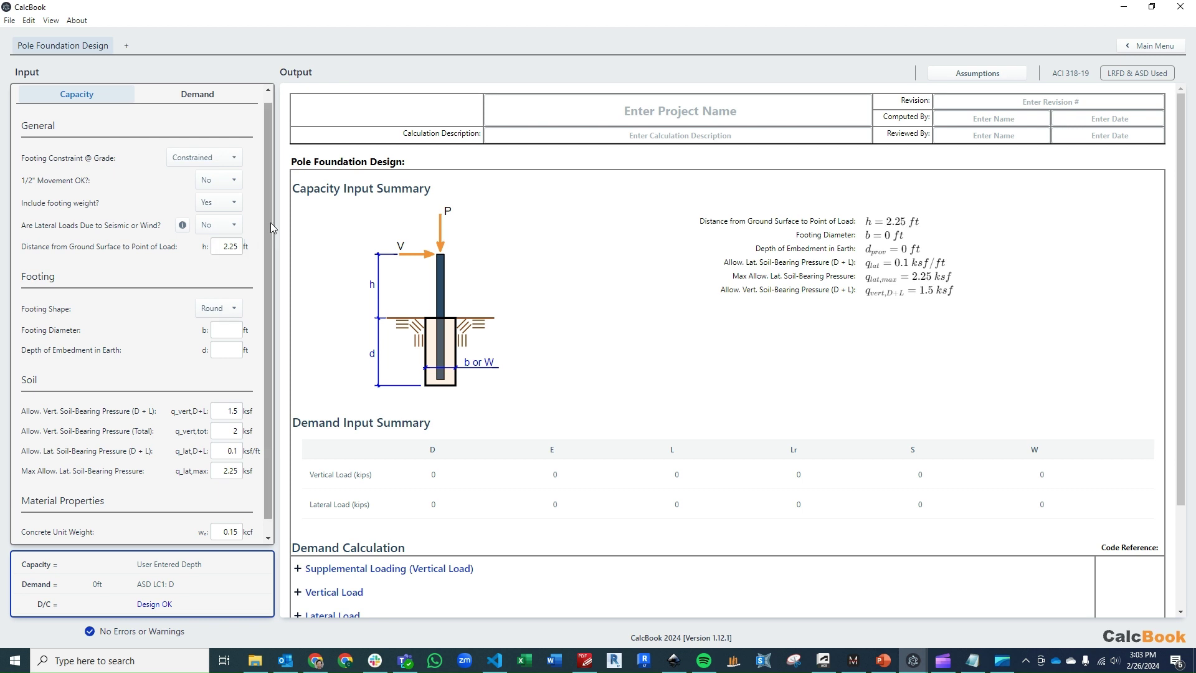
scroll(267, 255, "down", 1)
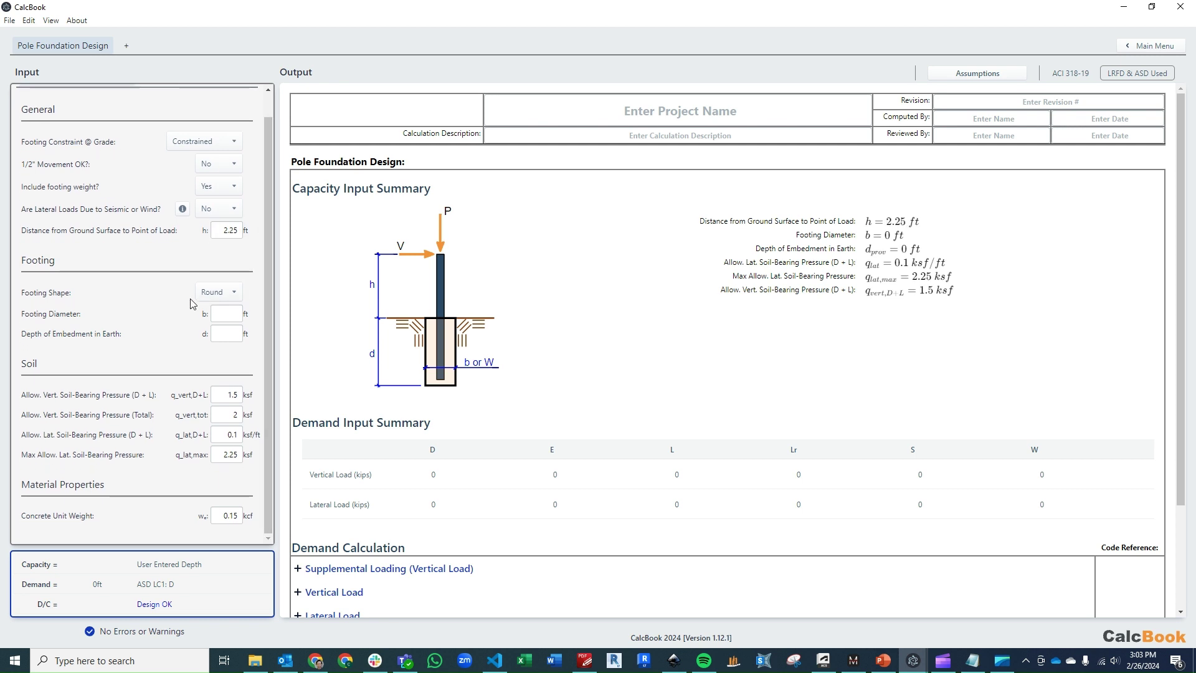
- Give the Round footing a 2 ft diameter and 4 ft depth of embedment
left_click(226, 315)
type("2")
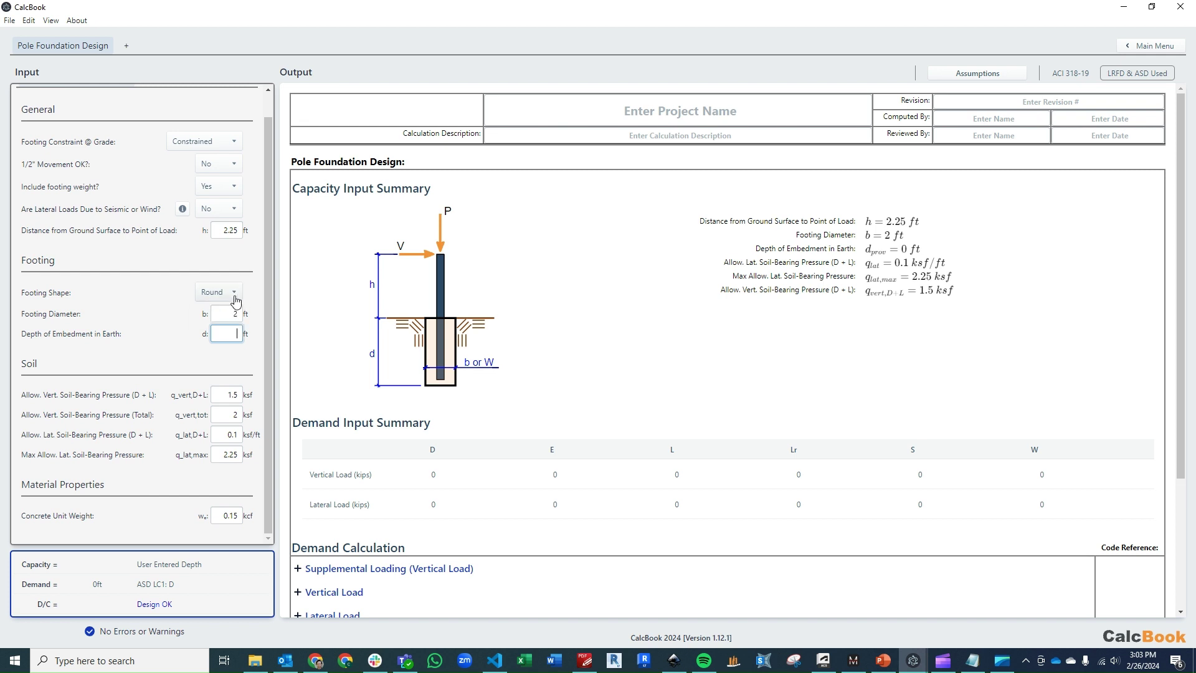
left_click(230, 292)
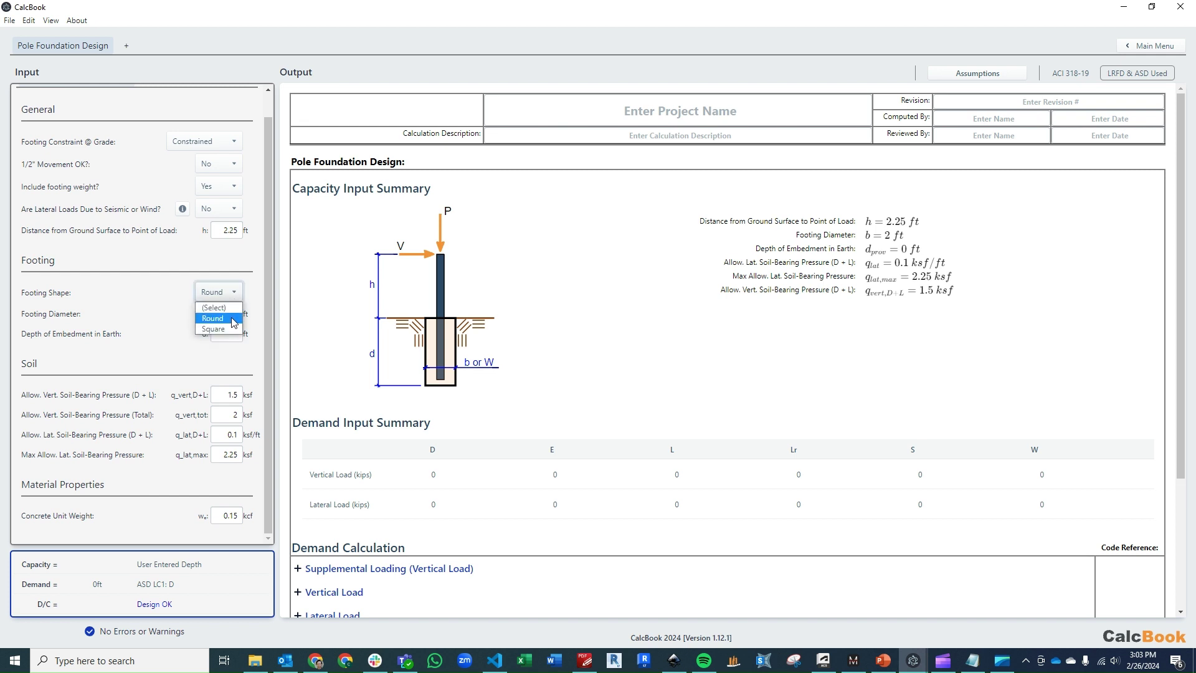
left_click(233, 322)
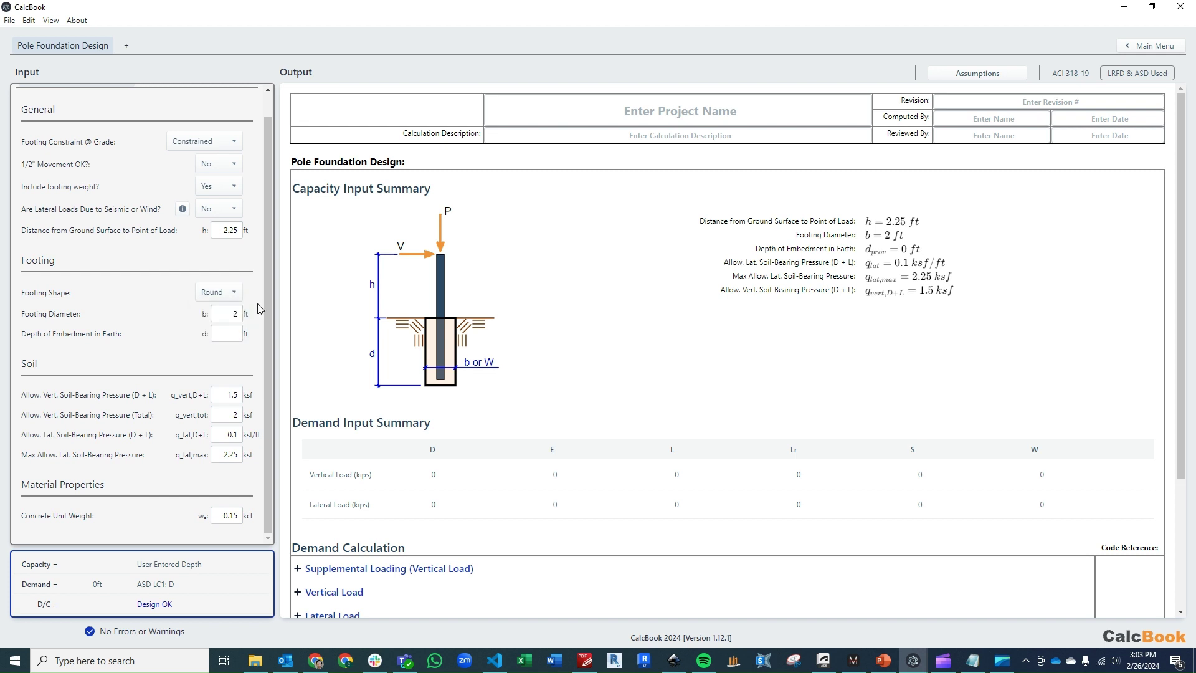
left_click(236, 331)
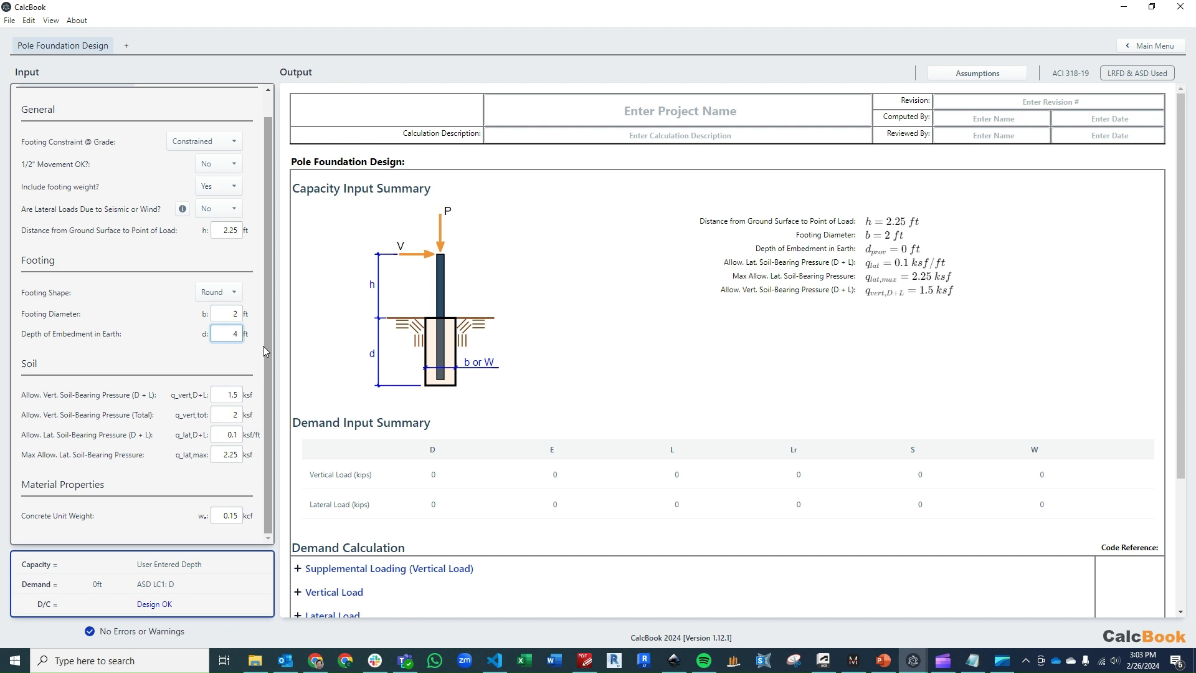
left_click(239, 313)
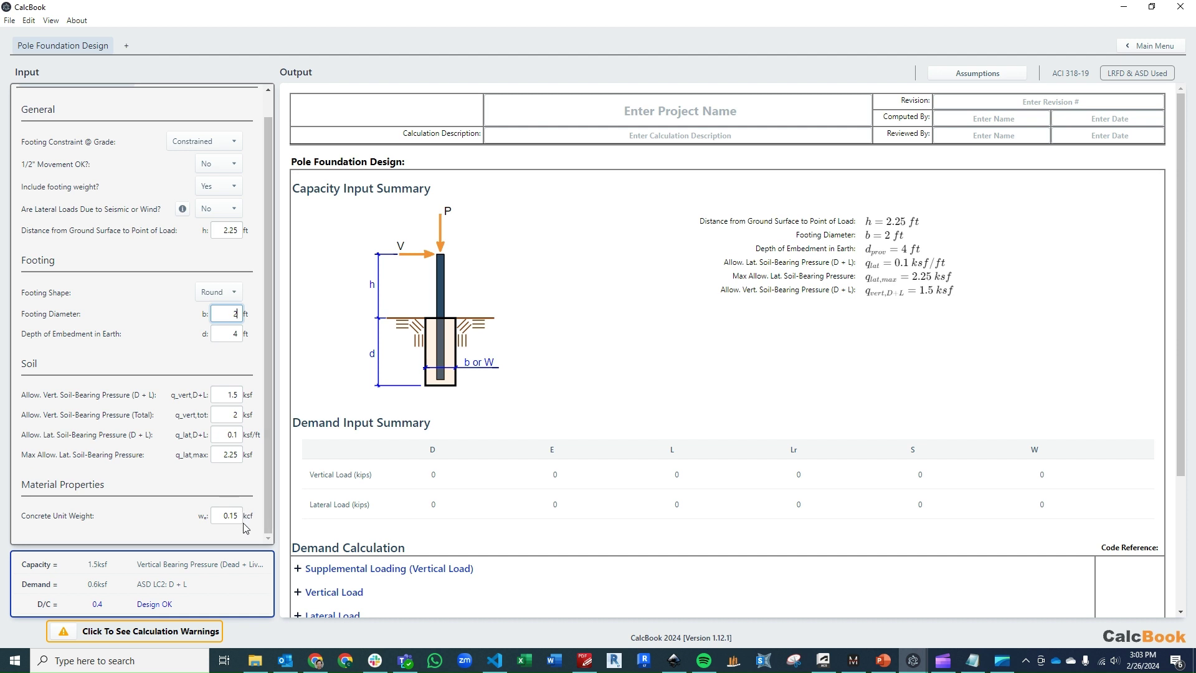
left_click_drag(266, 502, 269, 445)
- Enter 6 kips as the Lateral Load Live Load (L) on the Demand tab
left_click(206, 107)
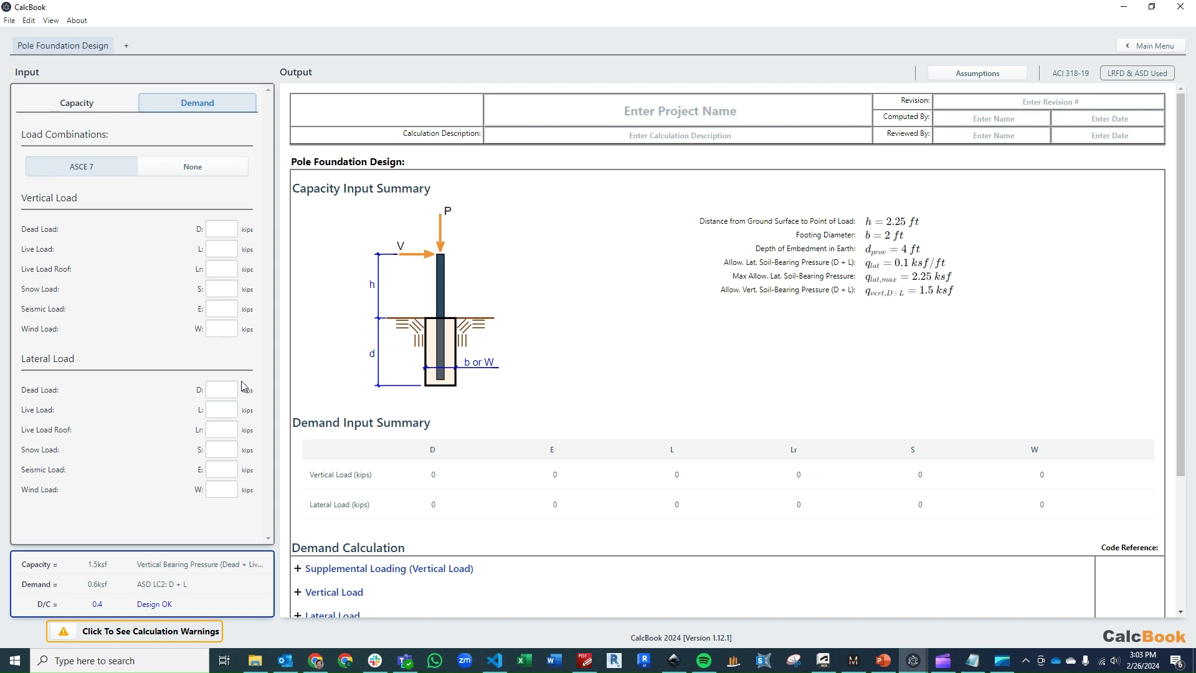
left_click(234, 409)
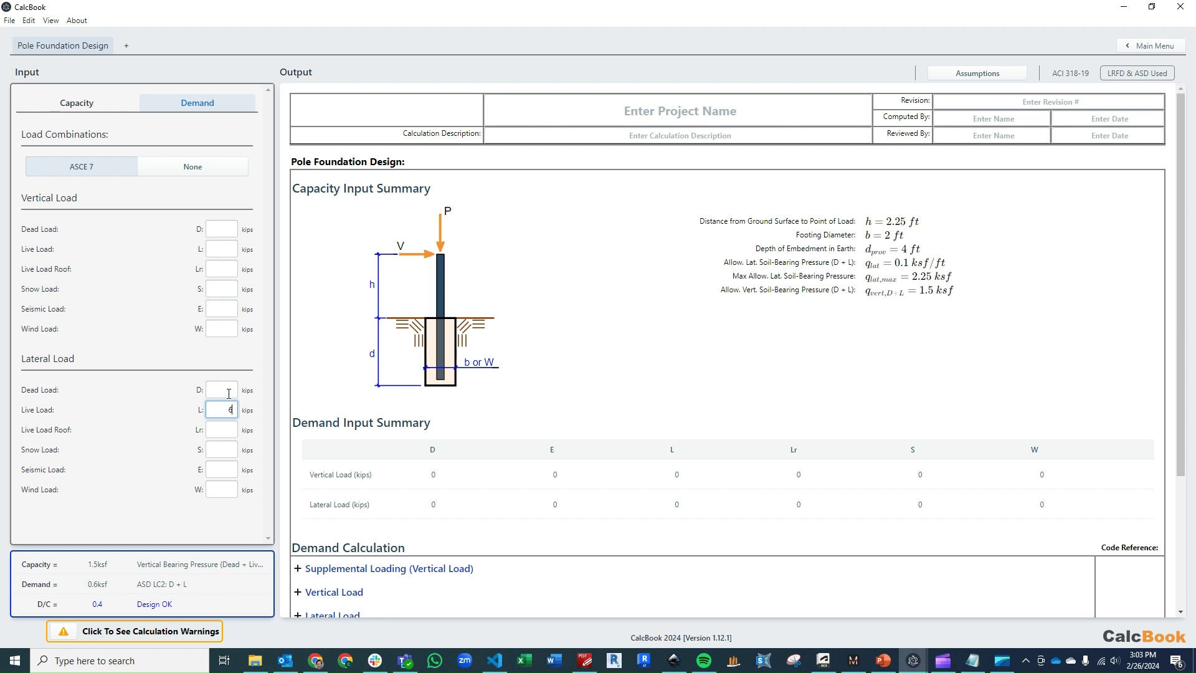
left_click(229, 394)
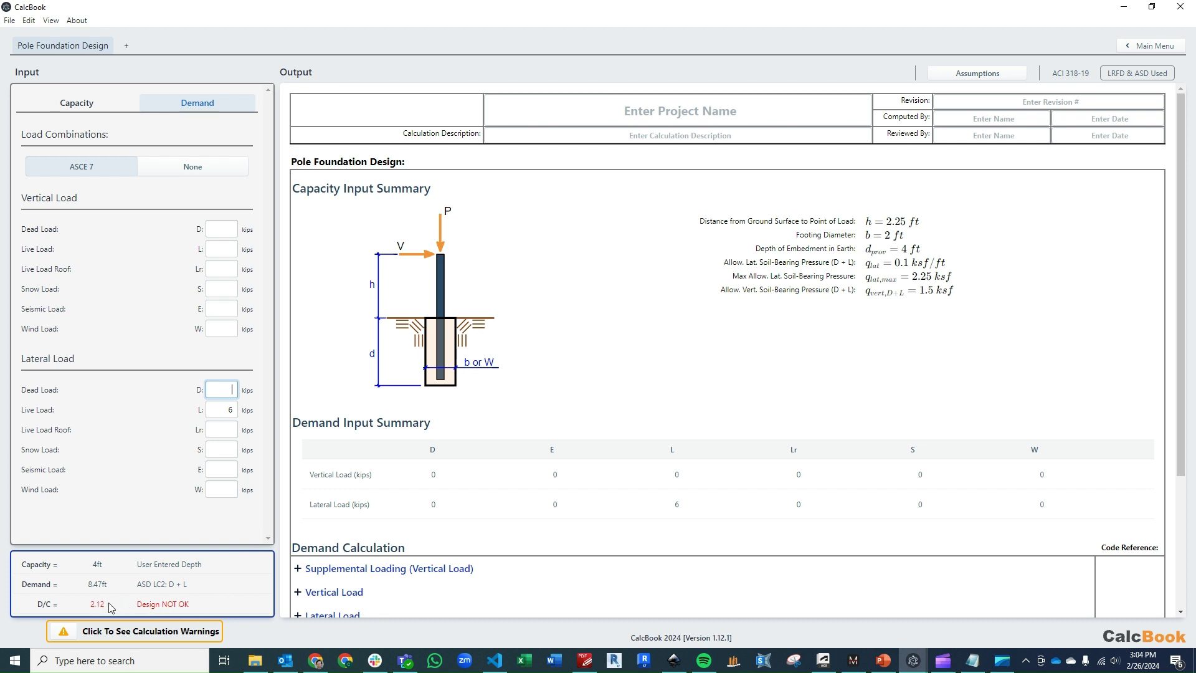
- Expand the Lateral Load and Supplemental Loading working in the Output panel
scroll(563, 498, "down", 3)
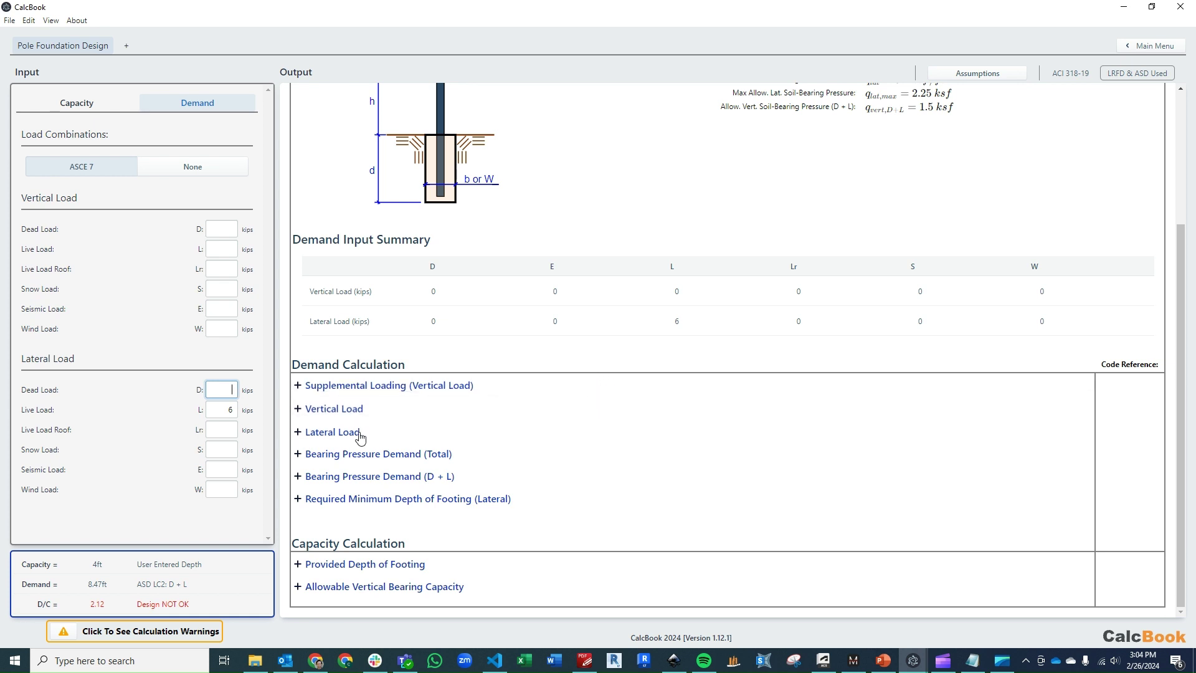
left_click(422, 434)
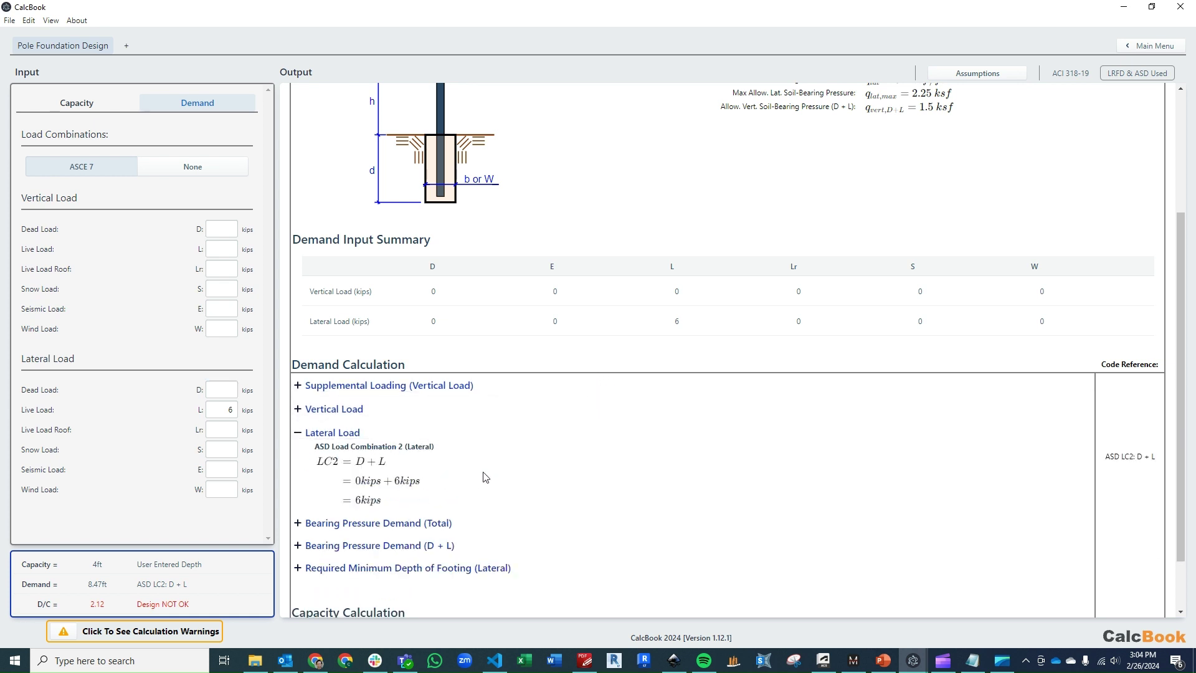
left_click(483, 386)
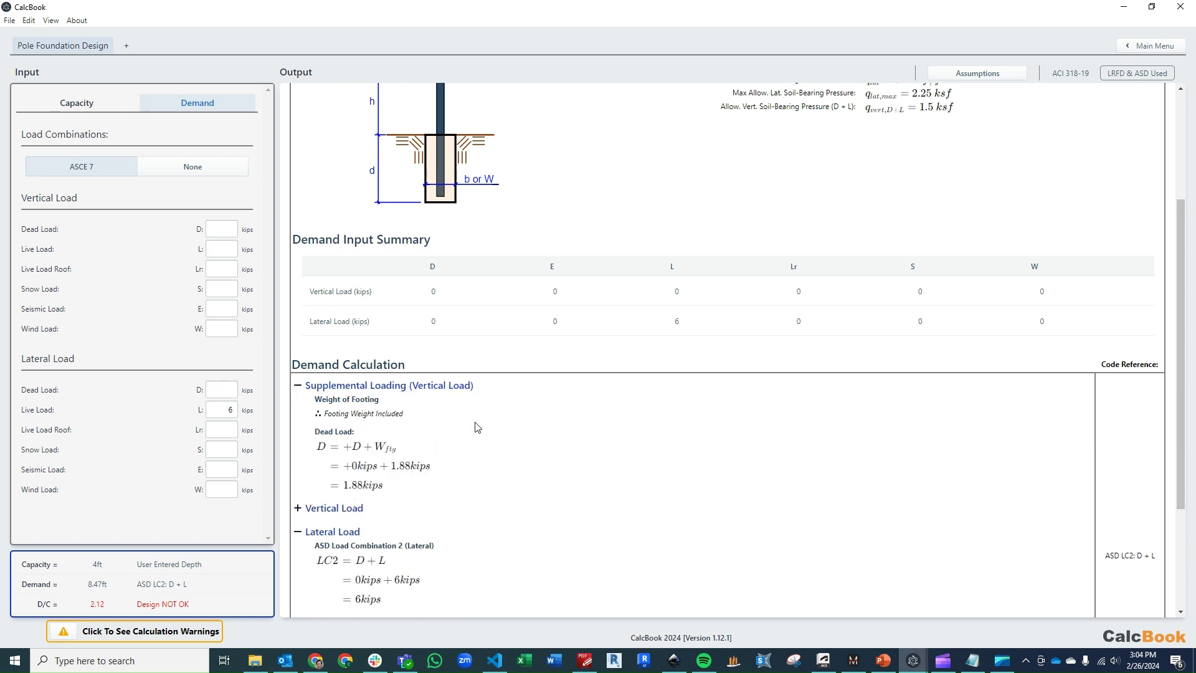
scroll(486, 398, "down", 3)
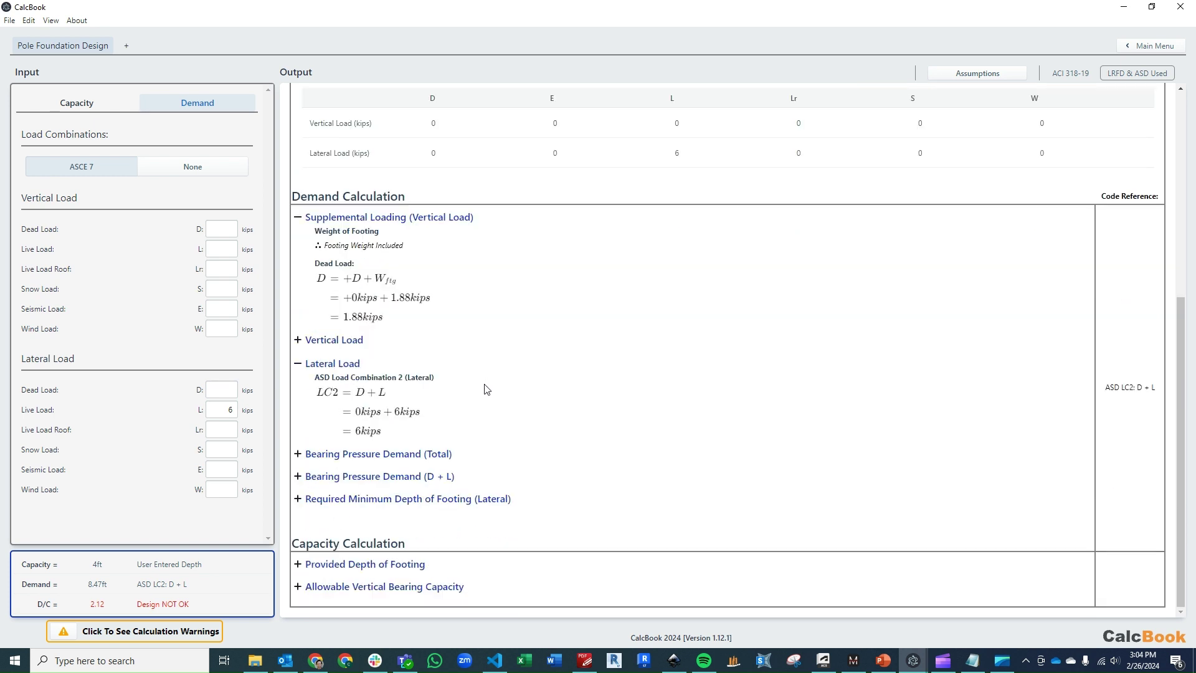
- Expand Required Minimum Depth, its Required Parameters and Depth Calculation showing 8.47 ft
left_click(521, 497)
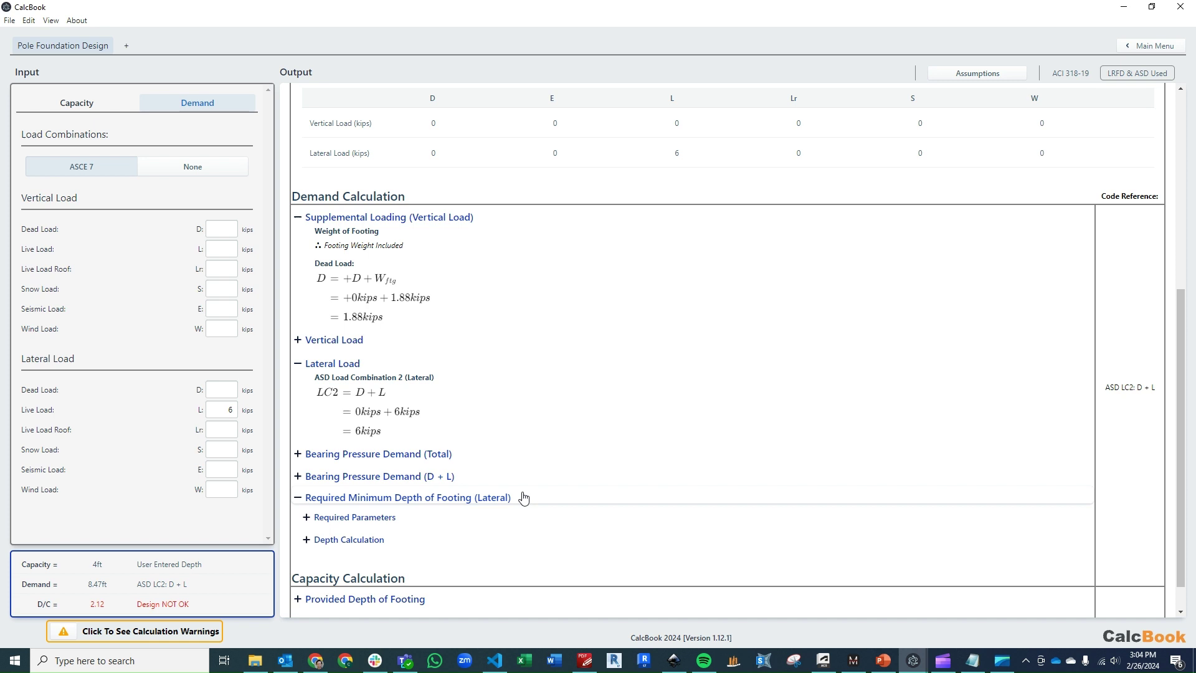
scroll(625, 436, "down", 1)
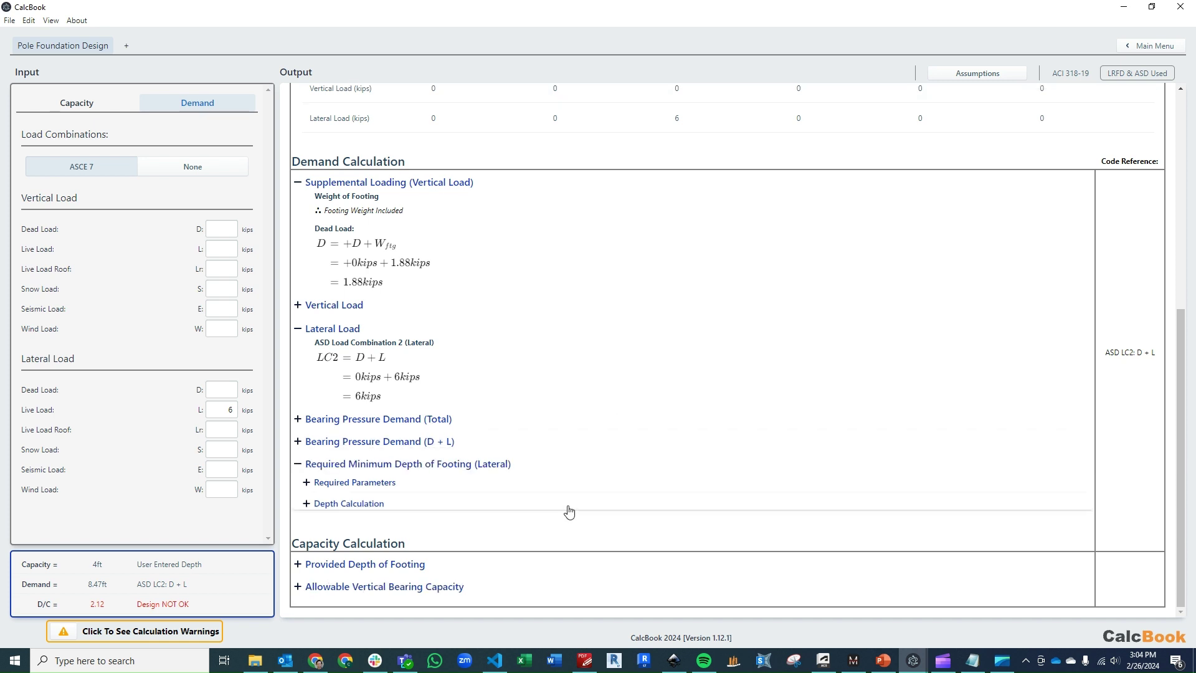
left_click(489, 484)
scroll(683, 432, "down", 5)
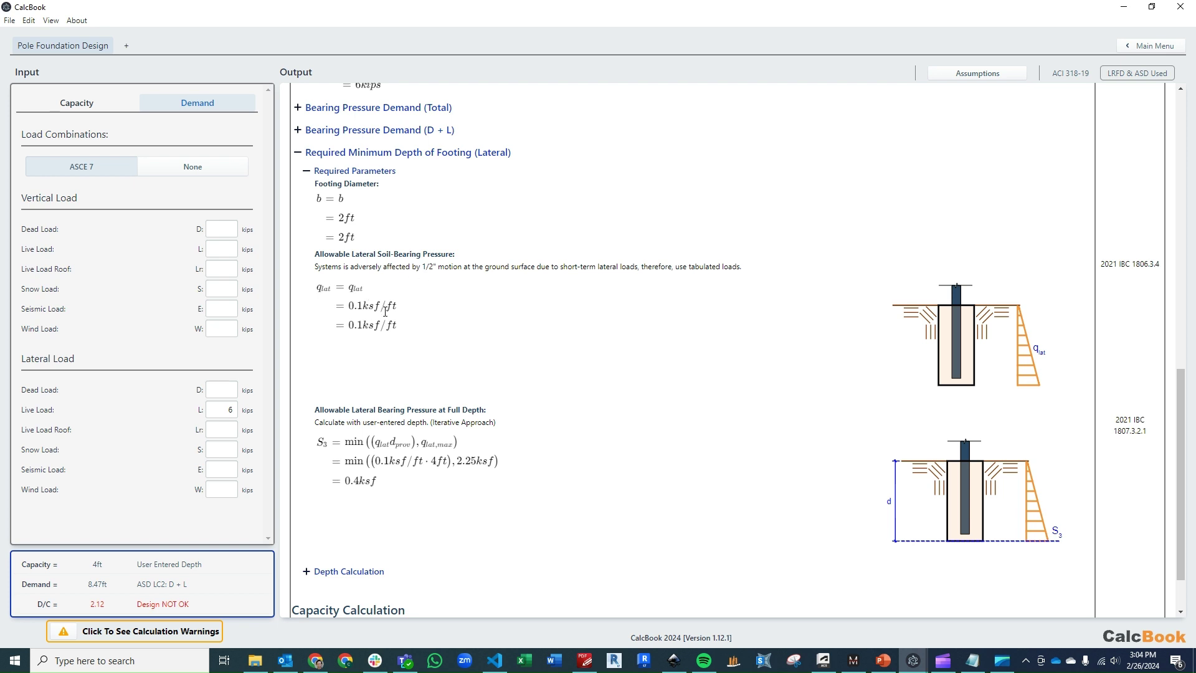
scroll(381, 313, "down", 1)
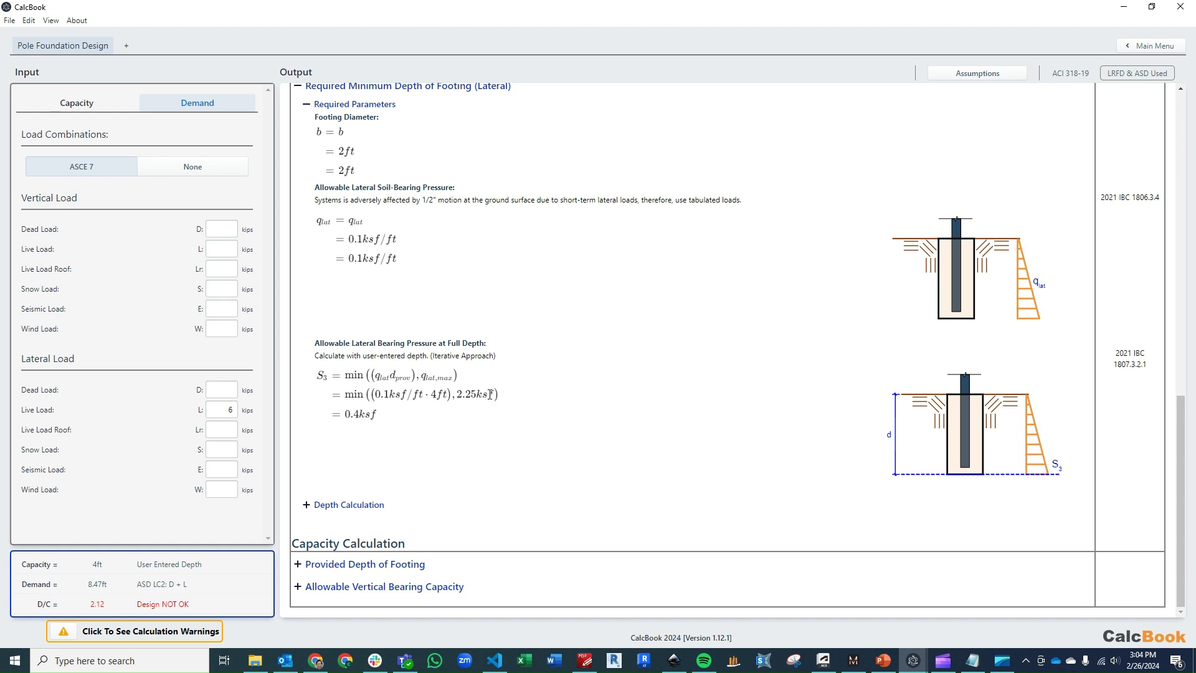
left_click(458, 507)
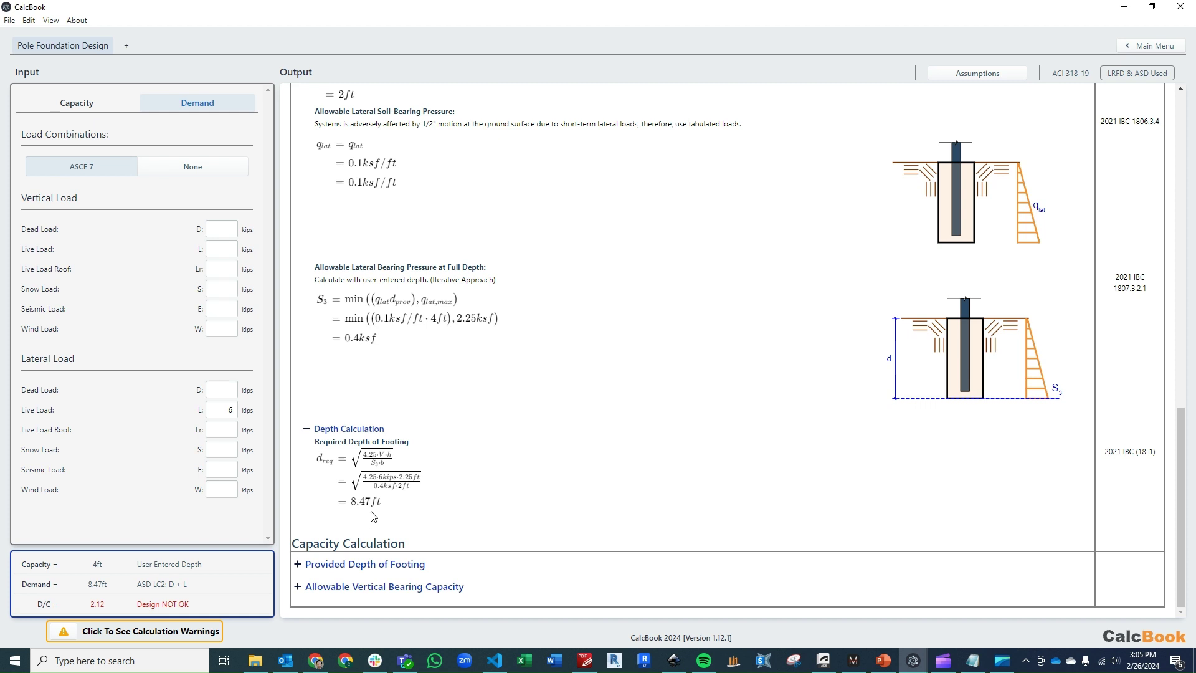
- On the Capacity tab, try embedment depths of 6 ft and then 6.5 ft
left_click(85, 115)
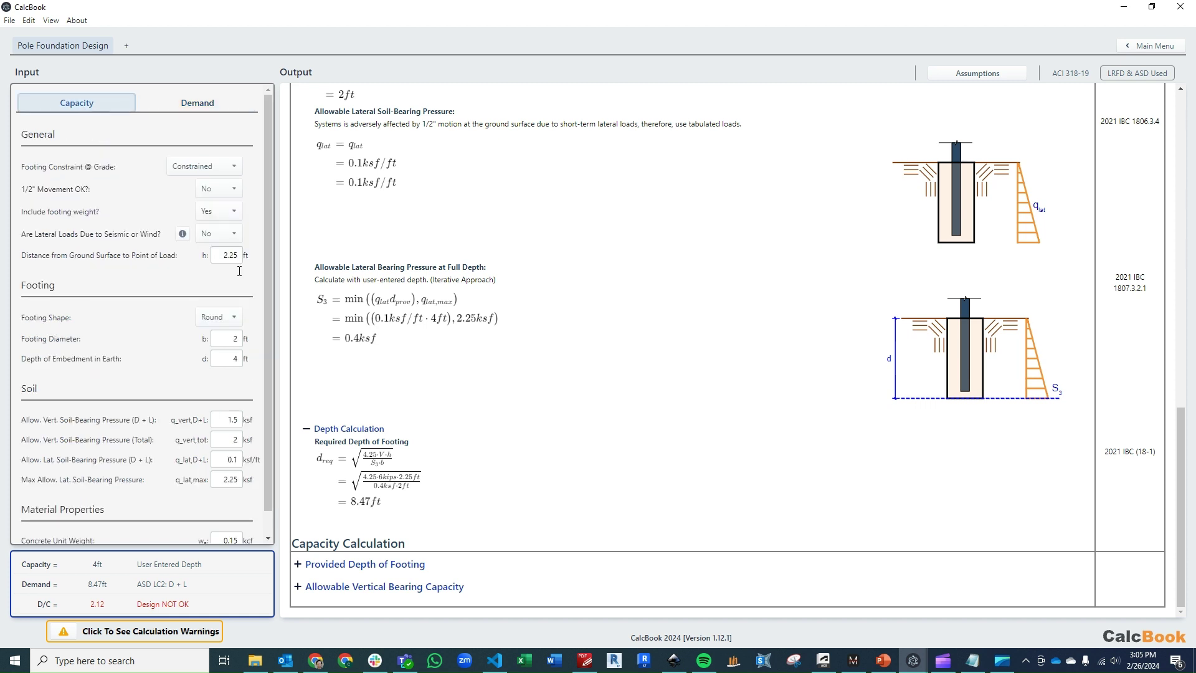
left_click_drag(267, 347, 275, 377)
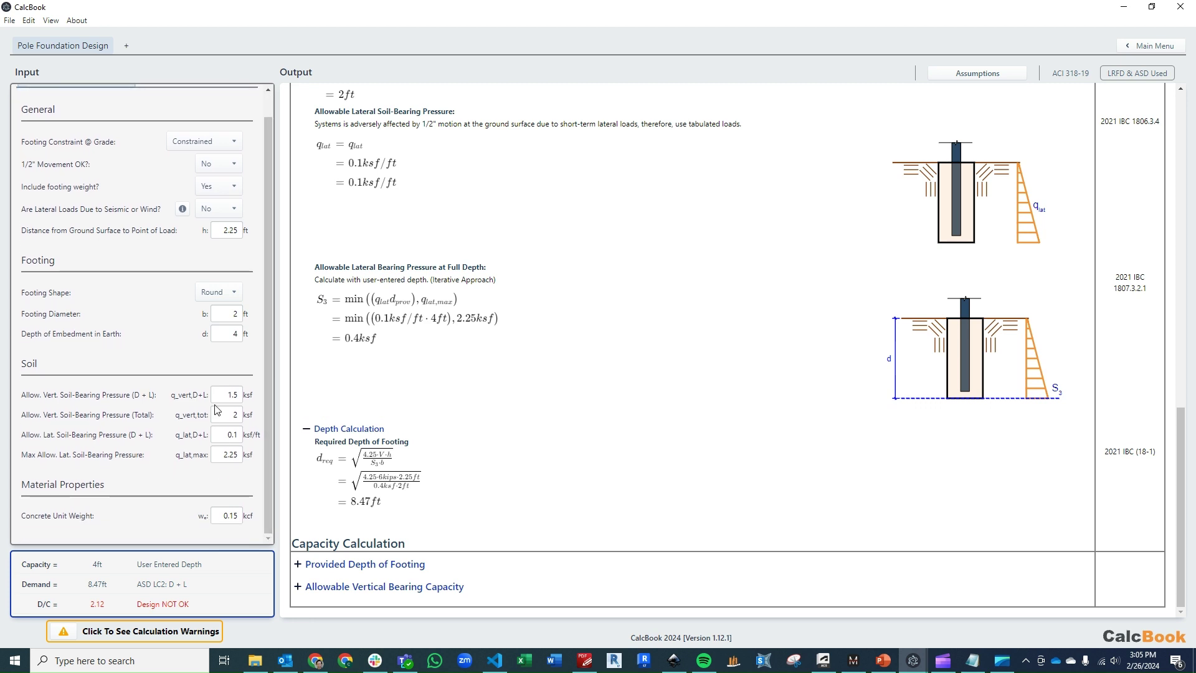
double_click(237, 336)
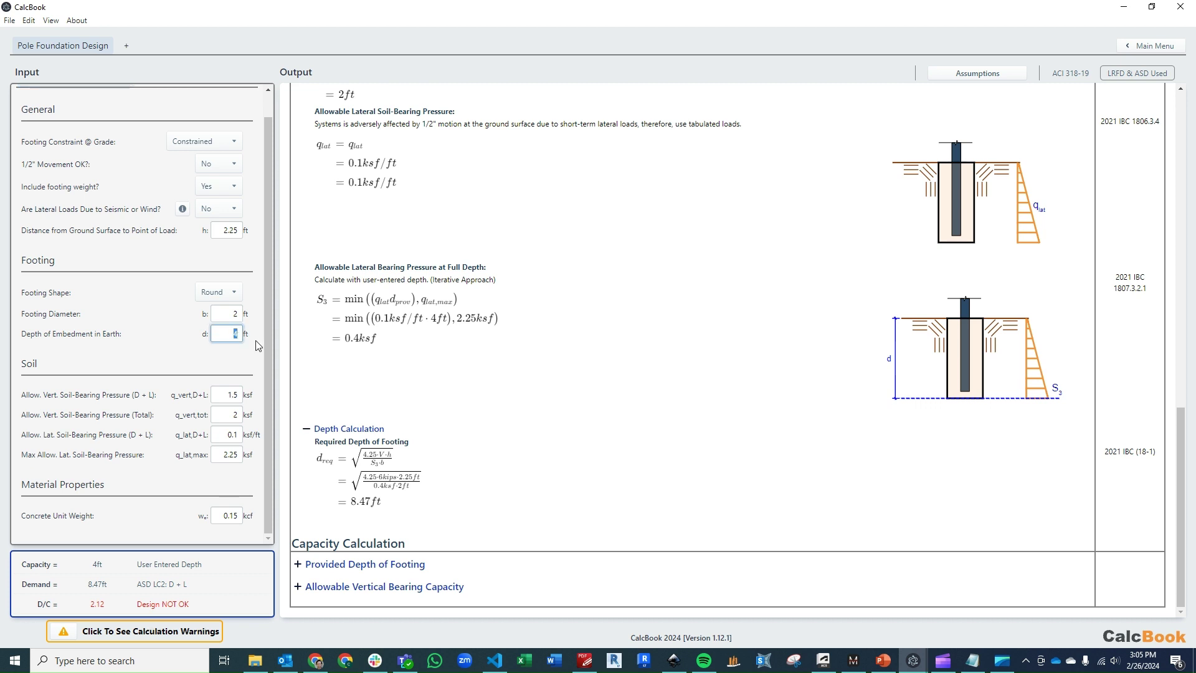
type("6")
left_click(237, 314)
double_click(237, 334)
type("6.5")
left_click(223, 315)
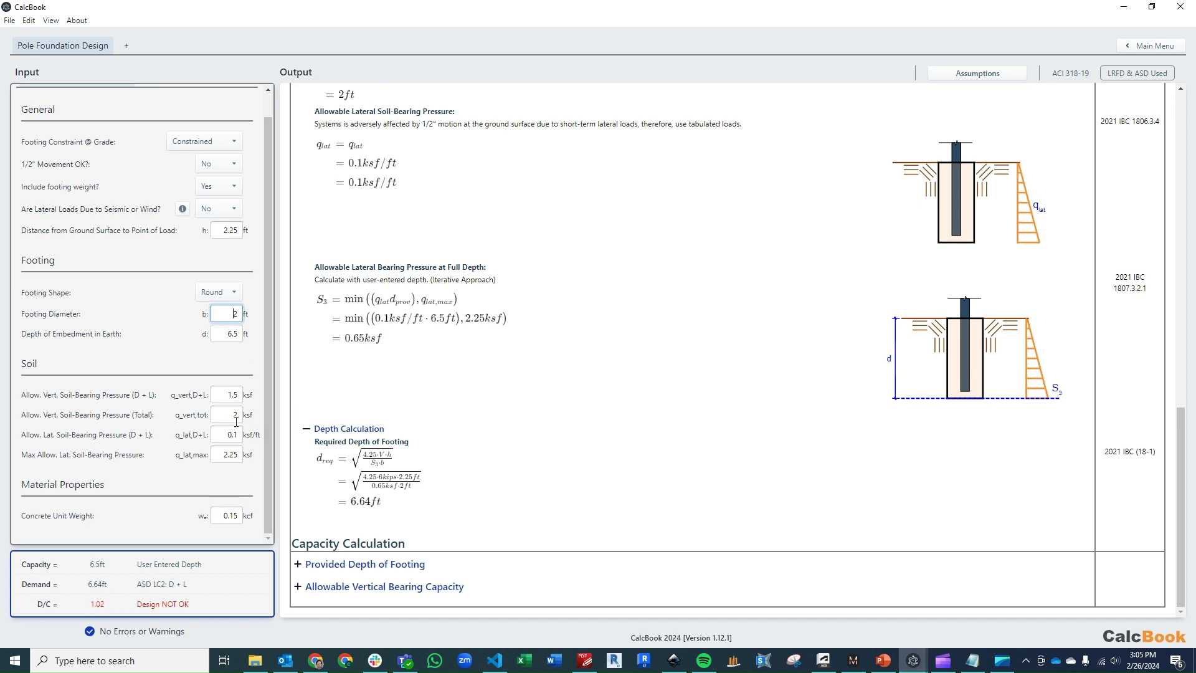
- Try 6.75 ft and then 10 ft embedment, and view the calculation warnings
double_click(220, 334)
type("6")
left_click(240, 315)
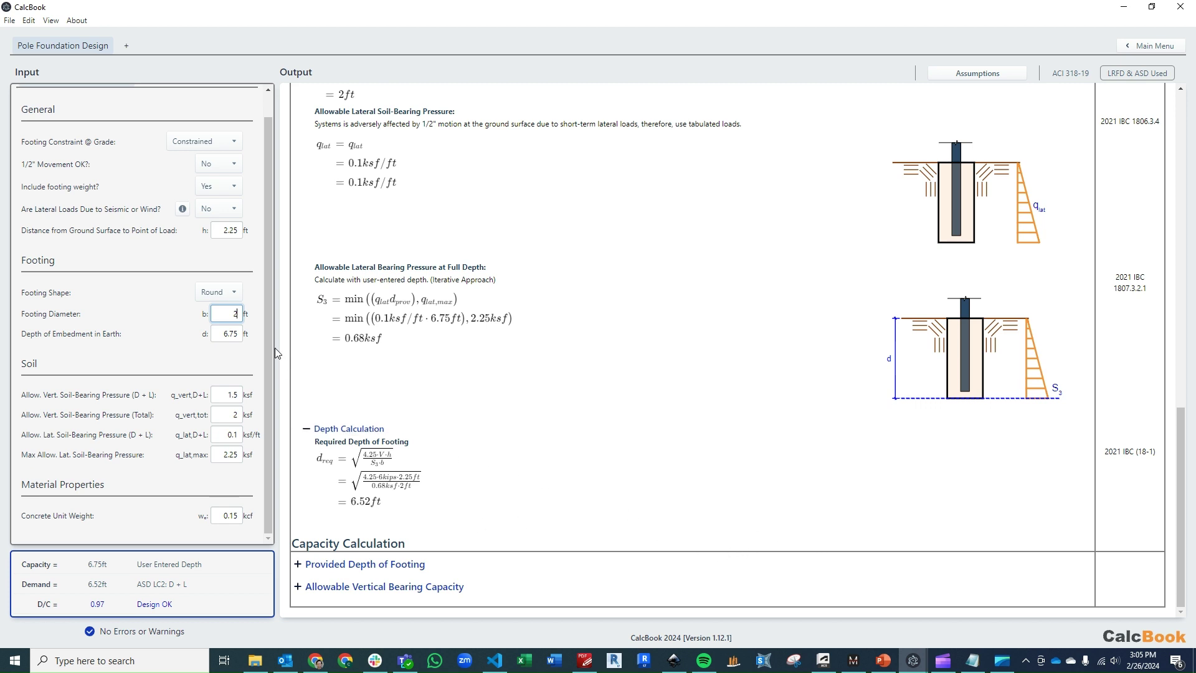
left_click_drag(222, 334, 252, 339)
type("10")
key("Return")
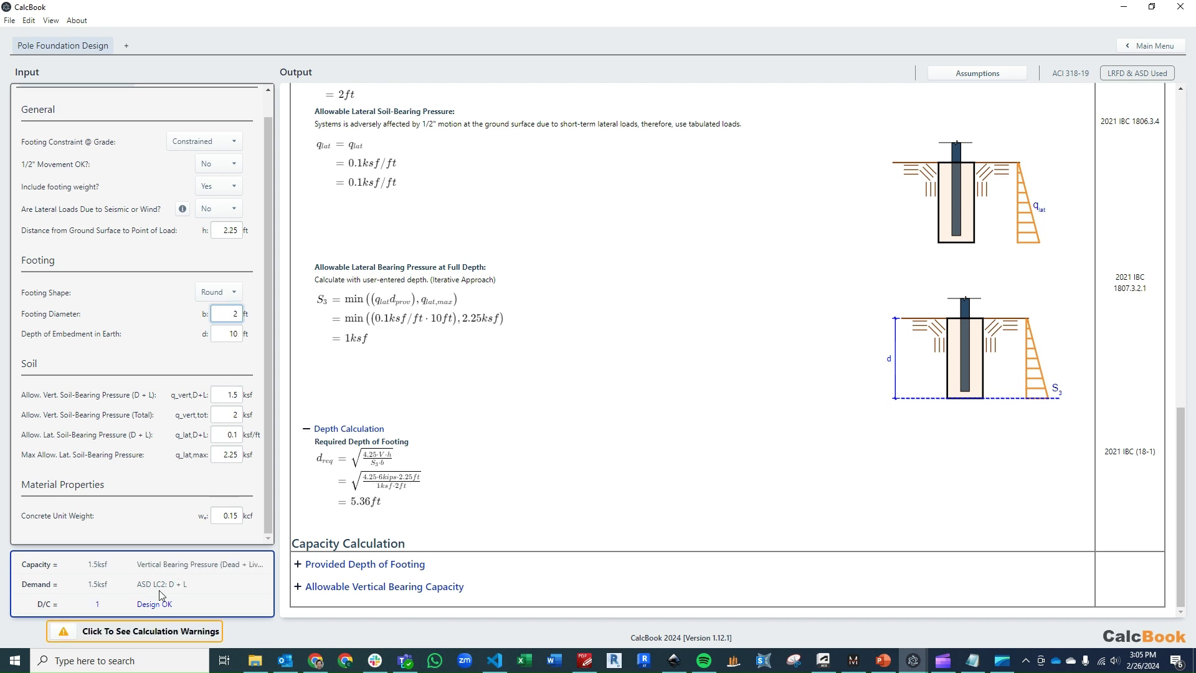
left_click(69, 632)
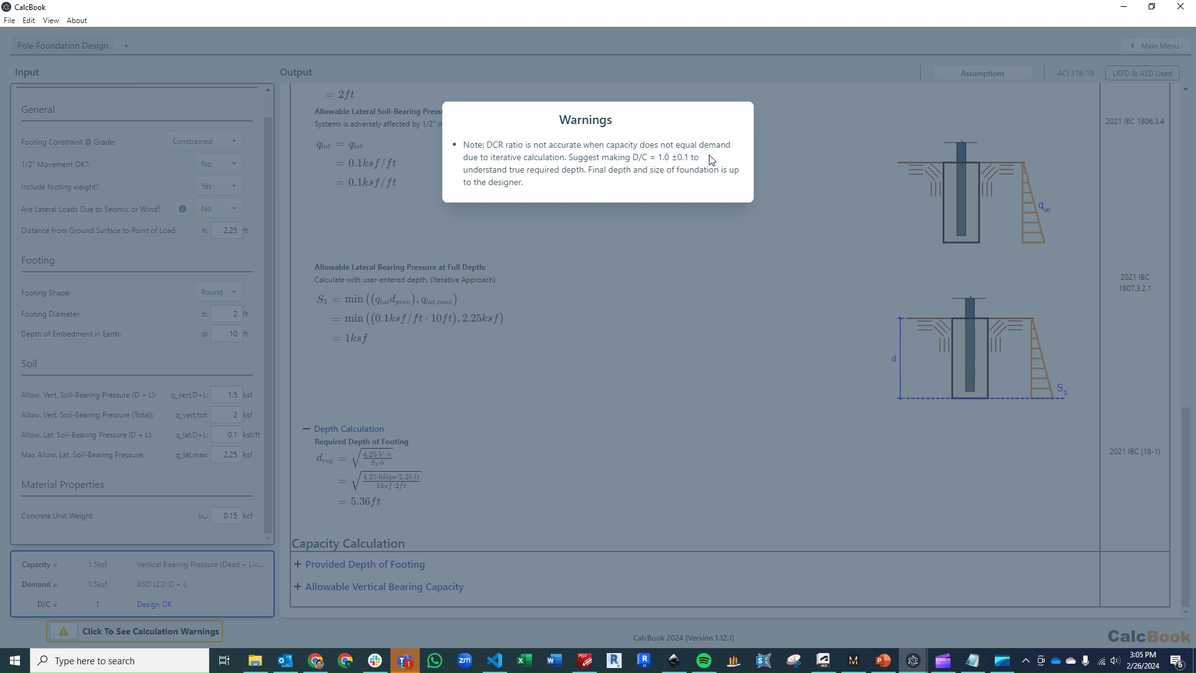
- Close the Warnings and set Depth of Embedment from 10 back to 6.75 ft
left_click(539, 293)
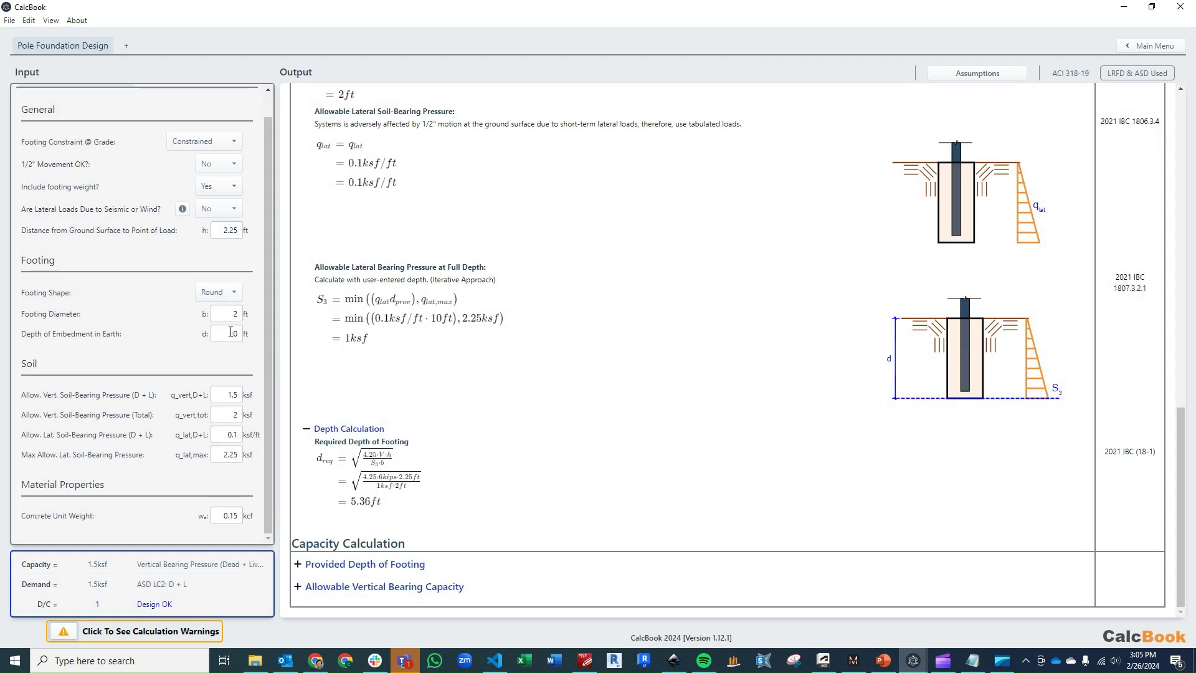
left_click_drag(228, 334, 244, 336)
type("6.75")
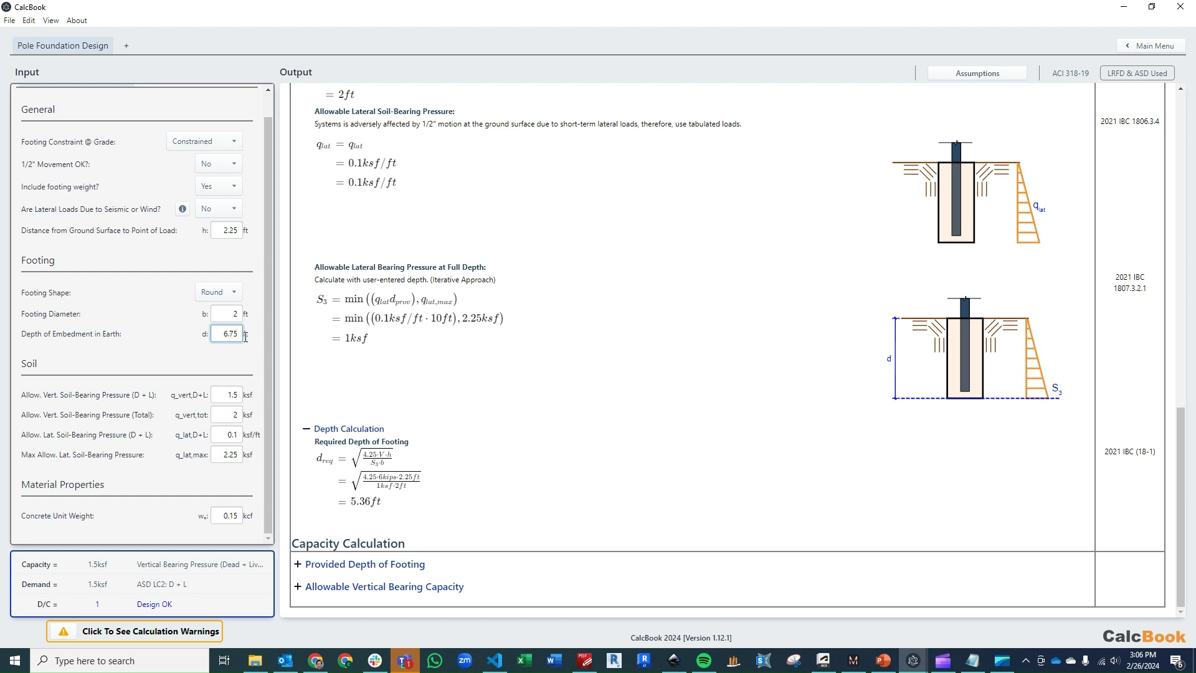
left_click(240, 313)
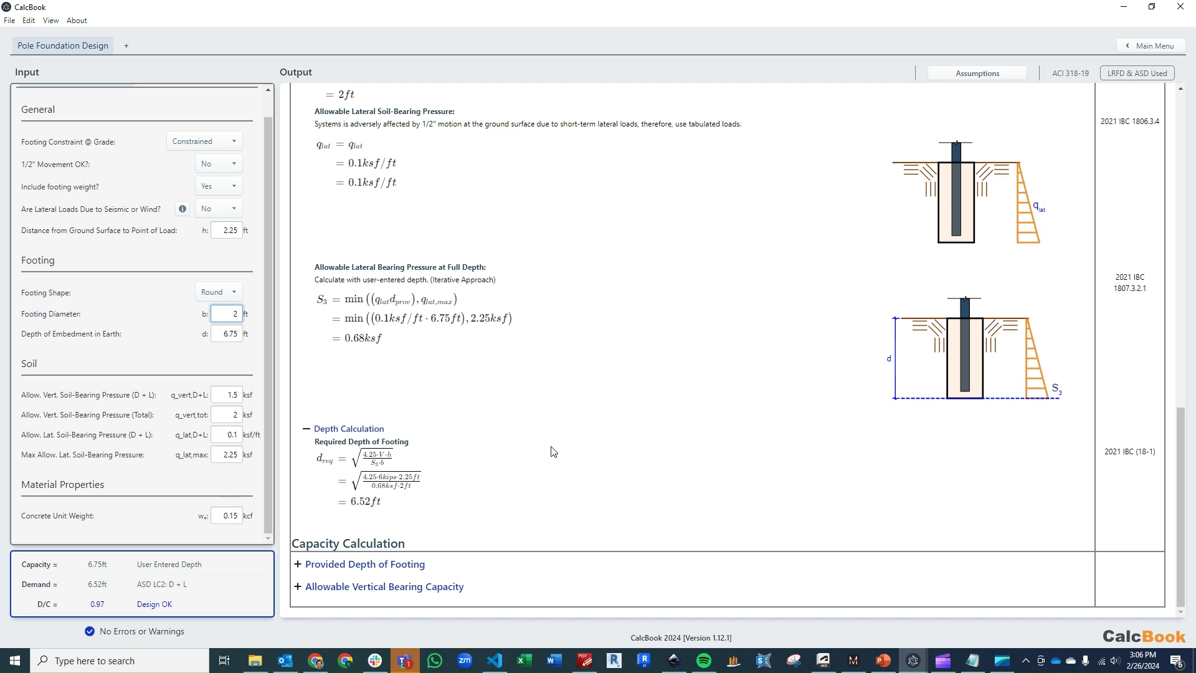
- Expand Provided Depth of Footing (6.75 ft) and Allowable Vertical Bearing Capacity (1.5, 2 ksf)
left_click(411, 564)
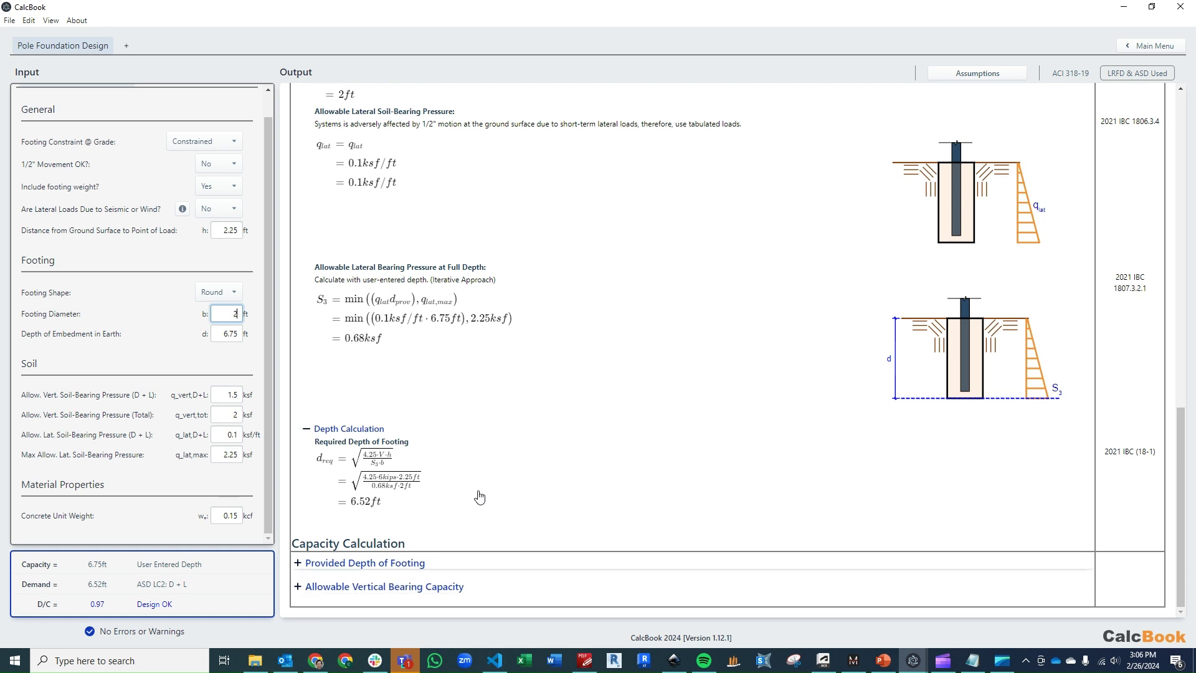
scroll(484, 486, "down", 2)
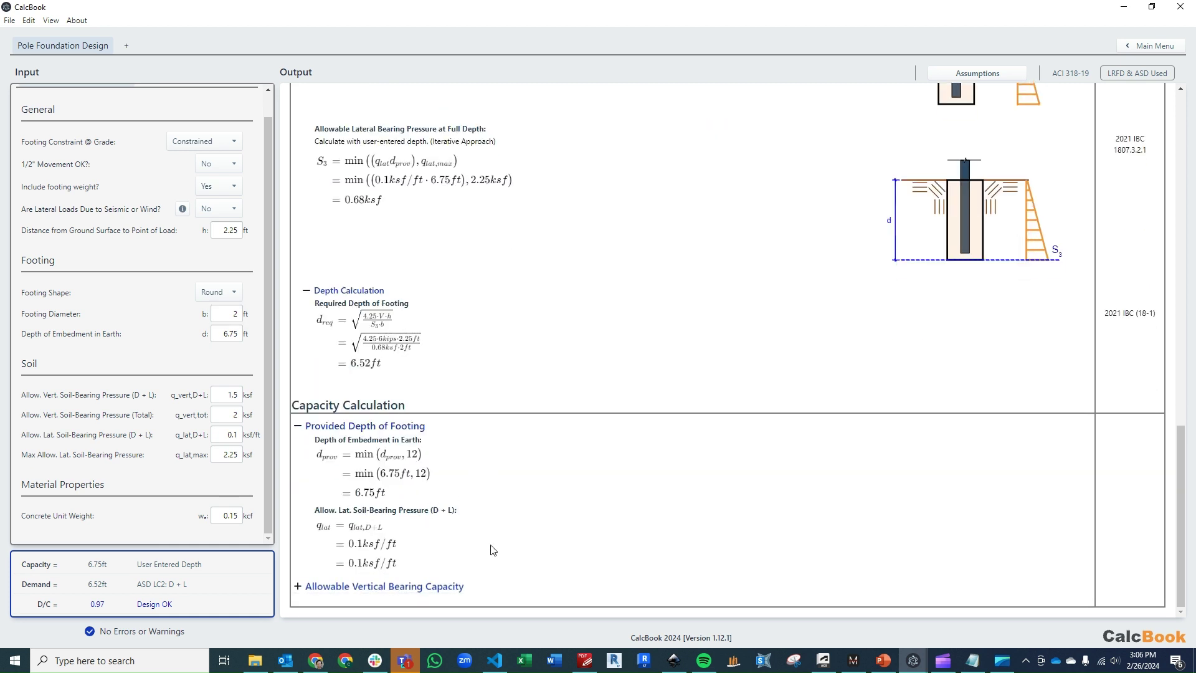
left_click(428, 587)
scroll(533, 519, "down", 1)
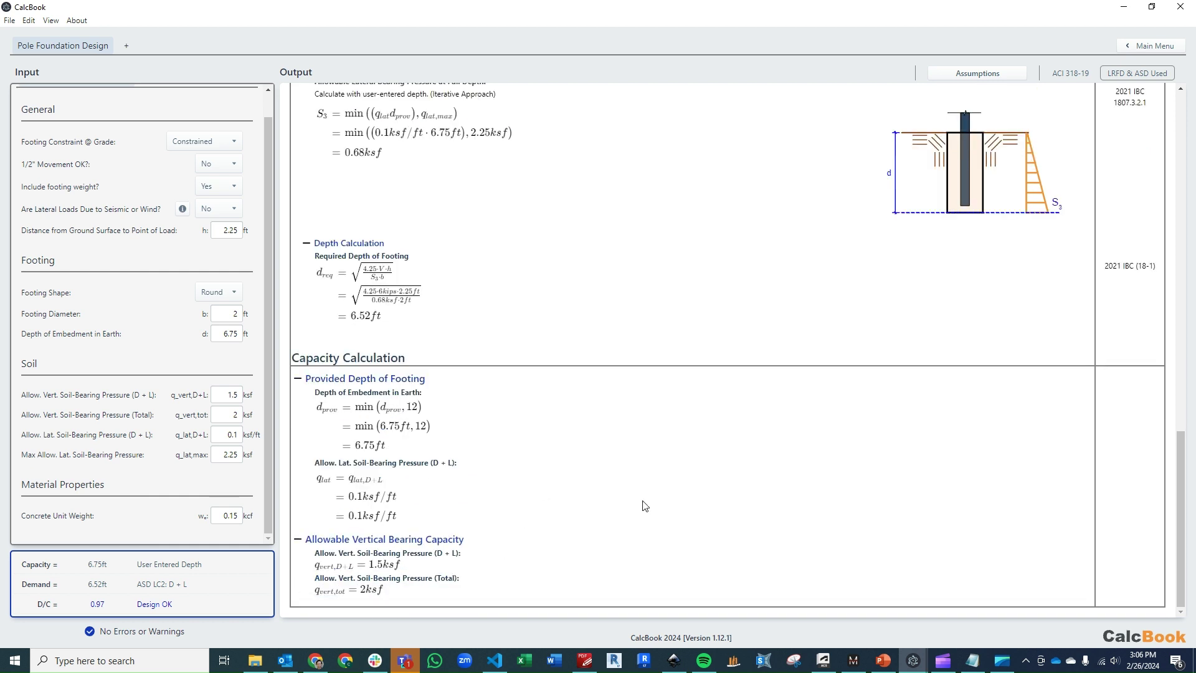
scroll(686, 519, "up", 2)
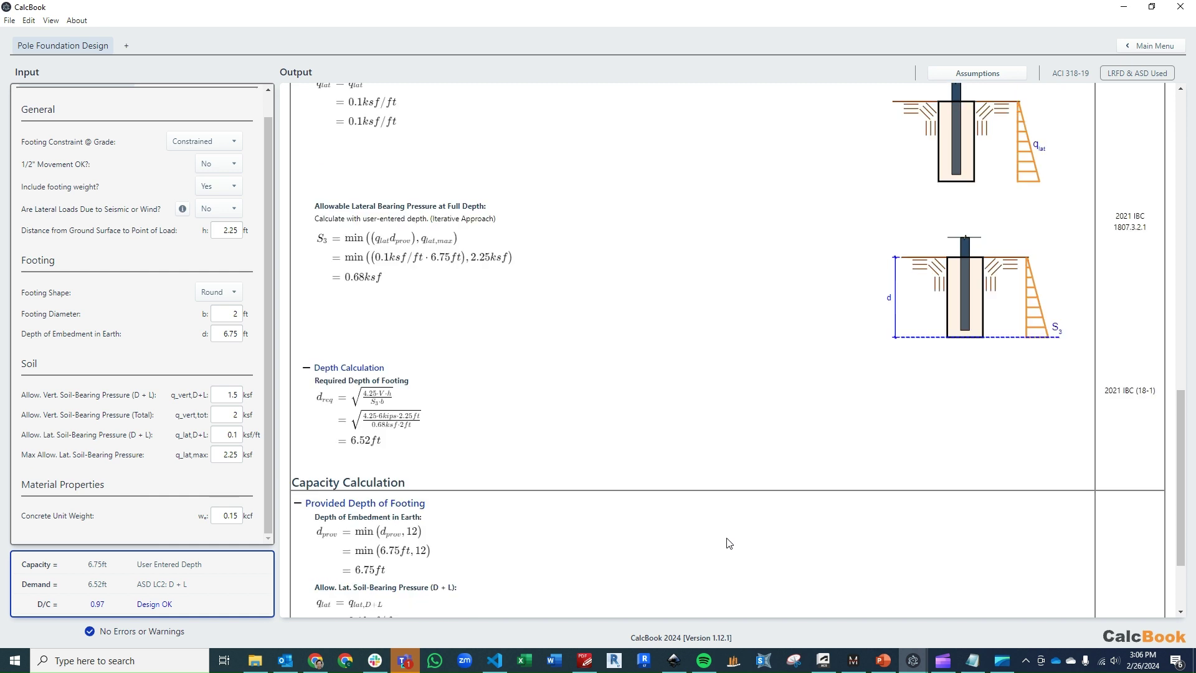